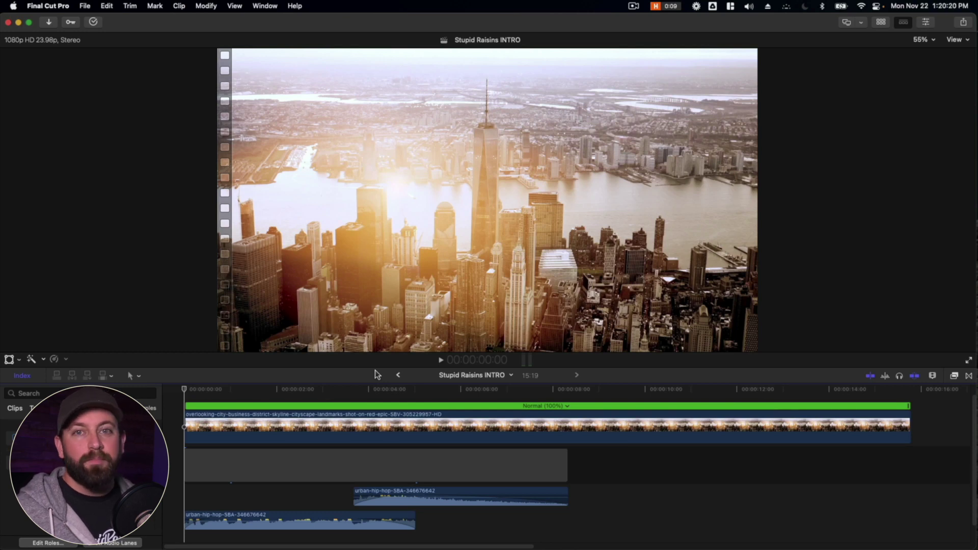
# Preview the skyline clip from the start of the timeline.
pyautogui.press('space')
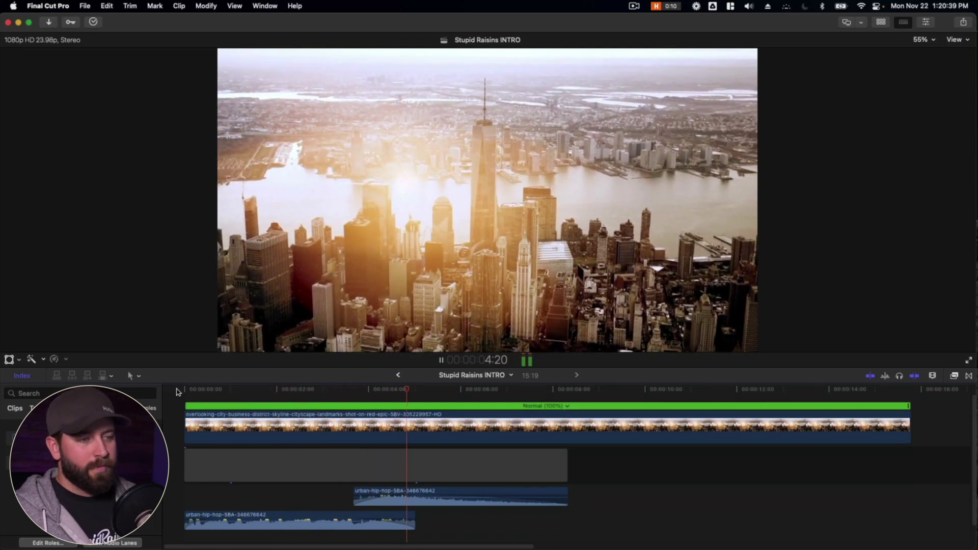
pyautogui.press('space')
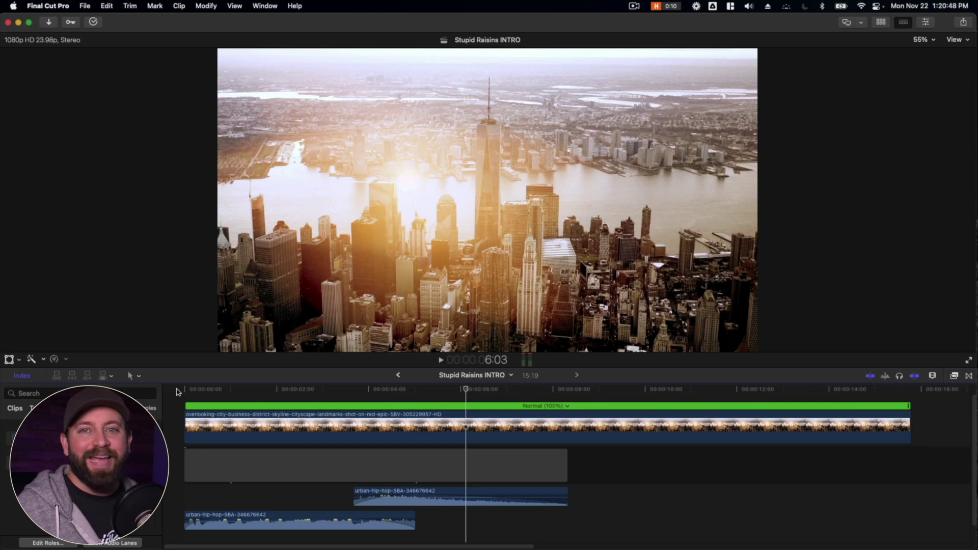
pyautogui.press('Home')
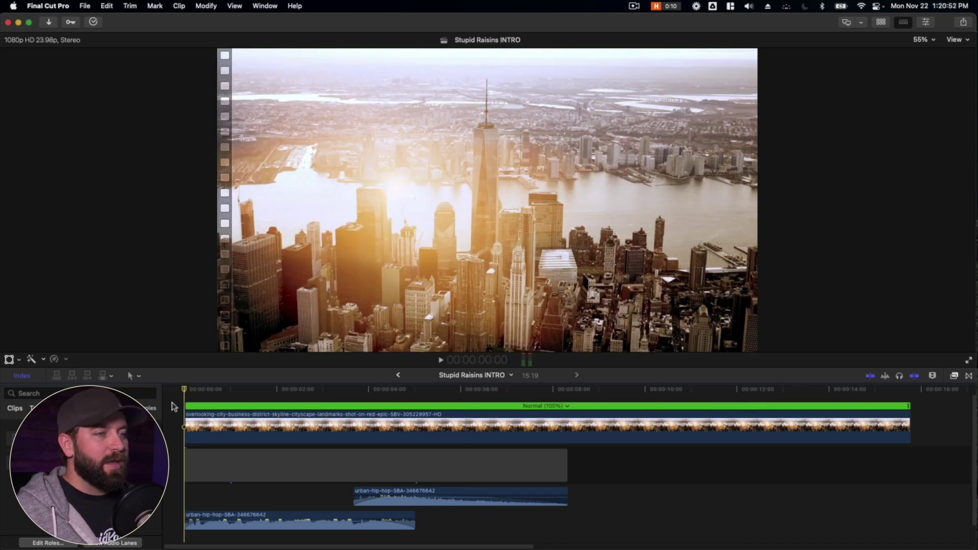
pyautogui.moveTo(215, 520)
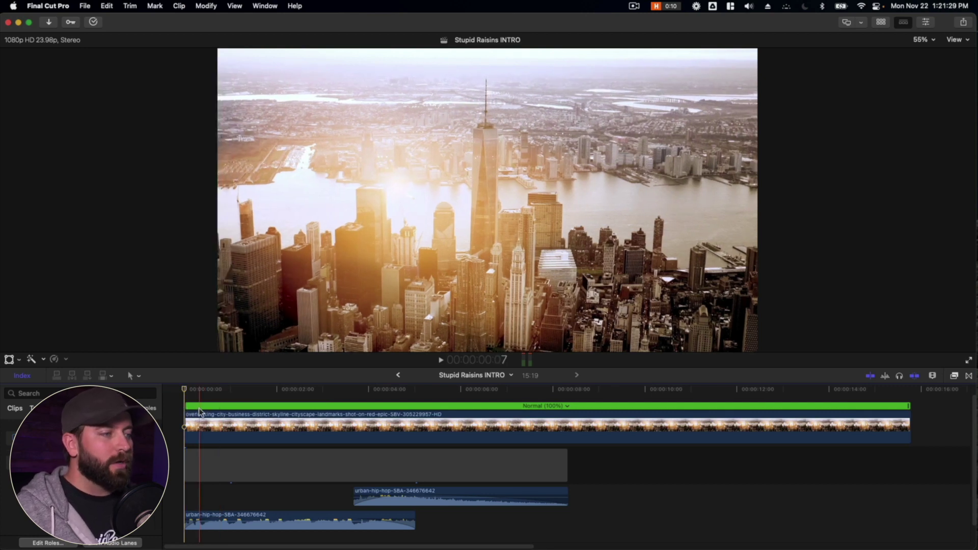
pyautogui.press('space')
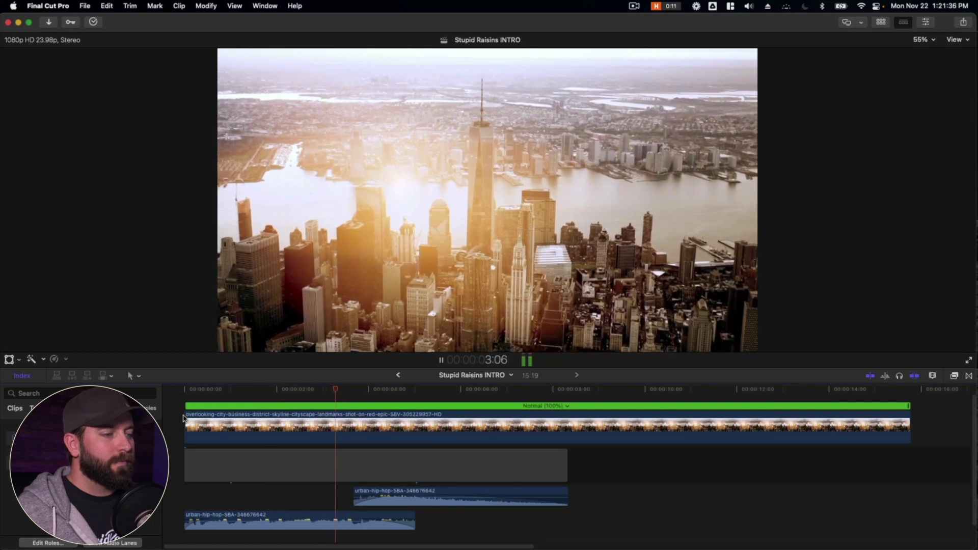
pyautogui.press('space')
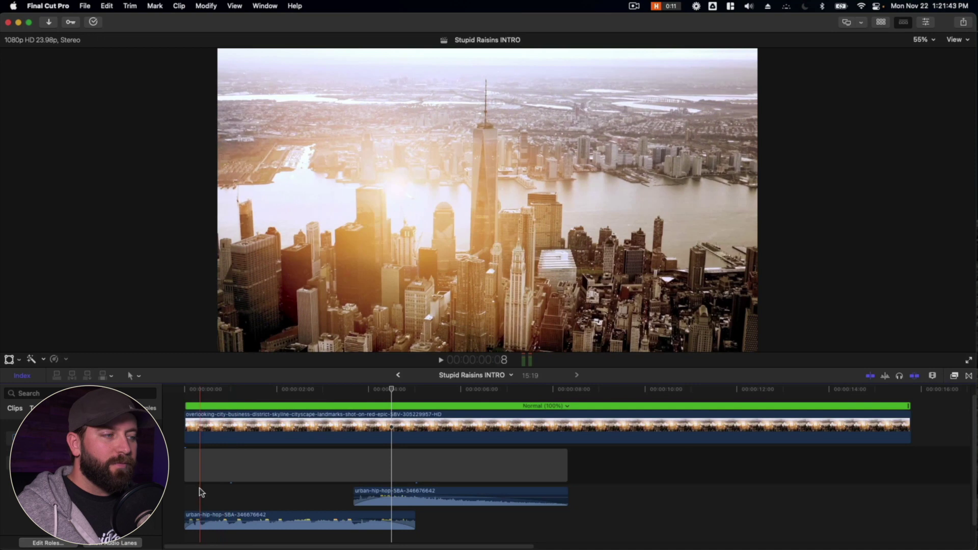
pyautogui.press('space')
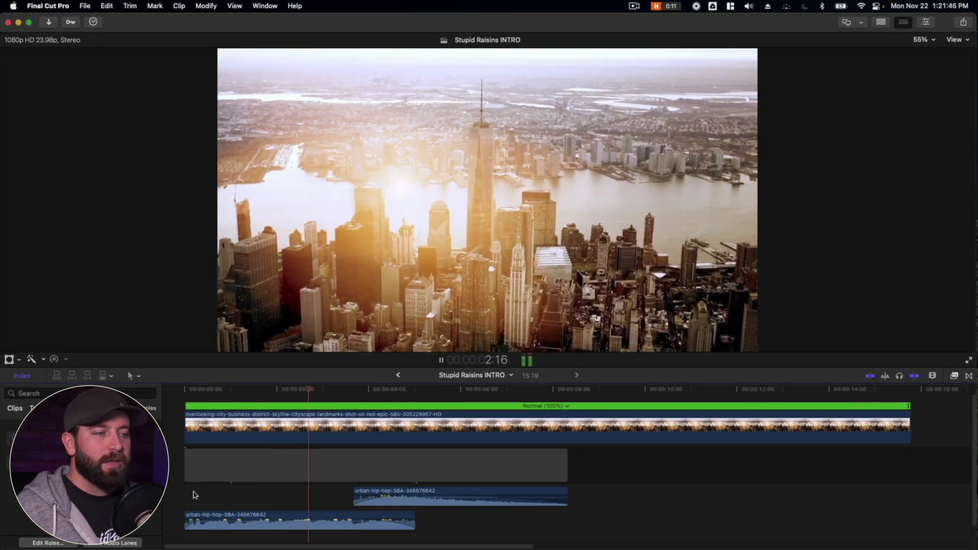
pyautogui.press('space')
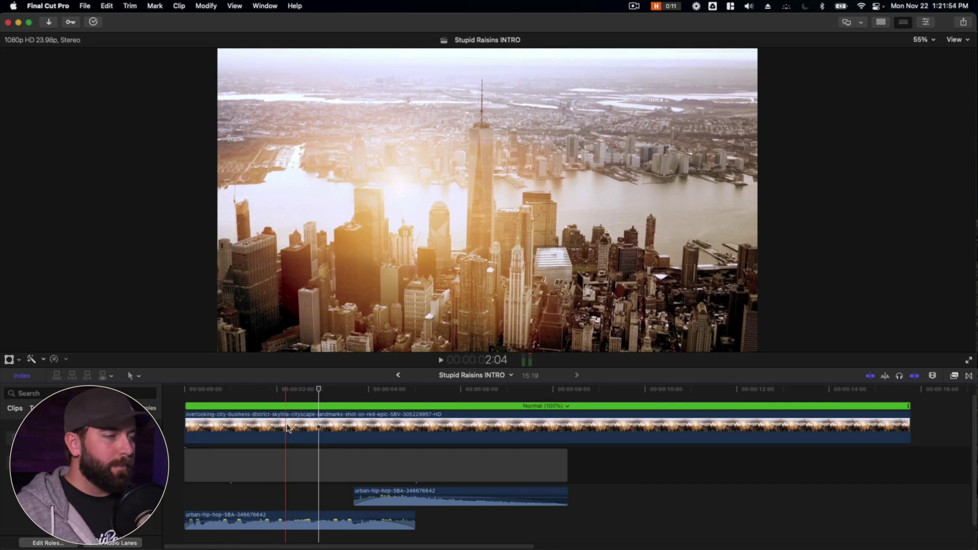
# Split the skyline clip's retime bar twice and ramp it Slow 91%, Fast 616%, Slow 74%.
pyautogui.hotkey('shift', 'b')
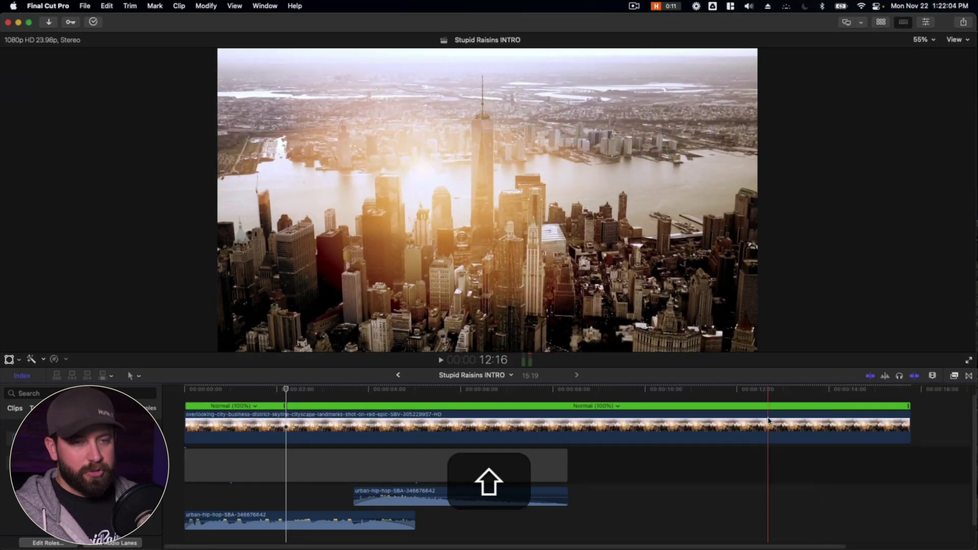
pyautogui.hotkey('shift', 'b')
pyautogui.moveTo(768, 421); pyautogui.dragTo(318, 424)
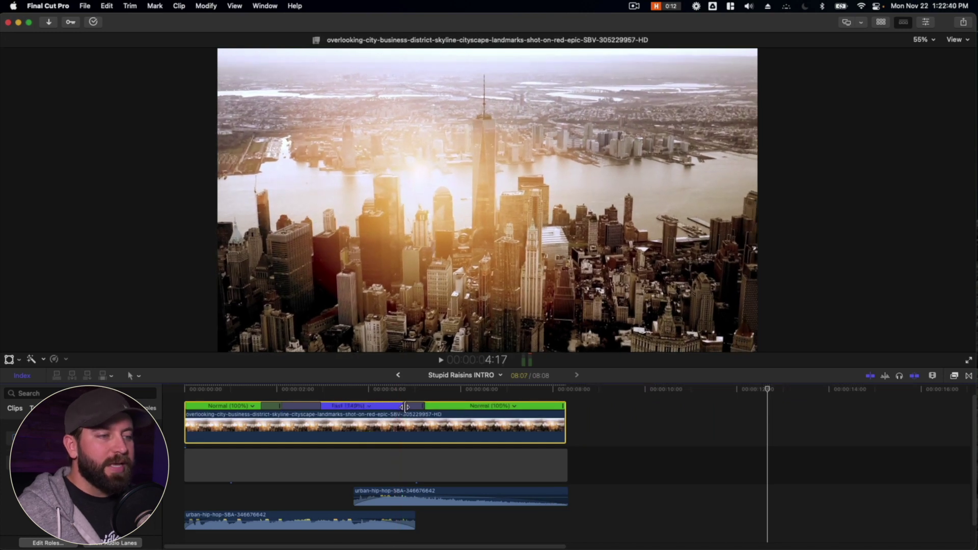
pyautogui.moveTo(424, 408)
pyautogui.mouseDown()
pyautogui.moveTo(413, 407)
pyautogui.moveTo(422, 407)
pyautogui.mouseUp()
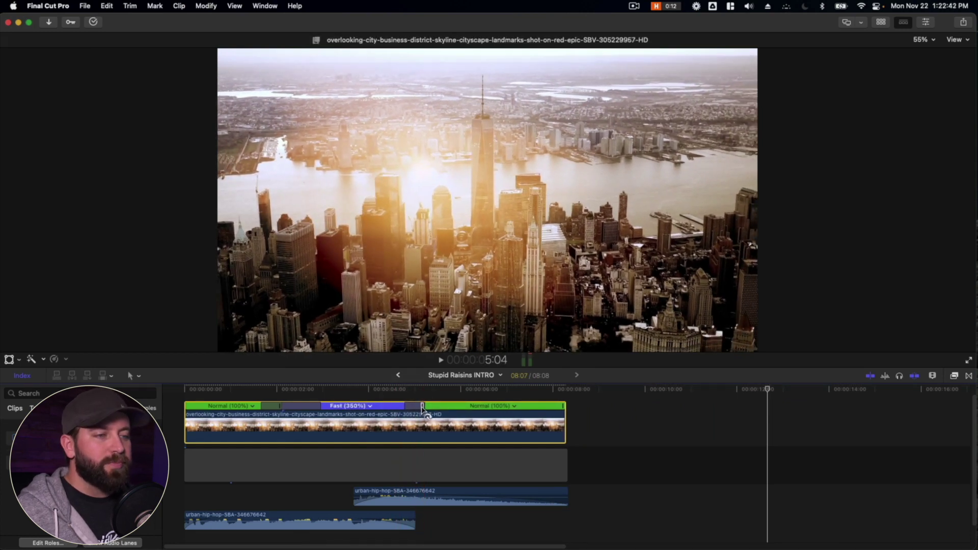
pyautogui.moveTo(422, 407); pyautogui.dragTo(408, 408)
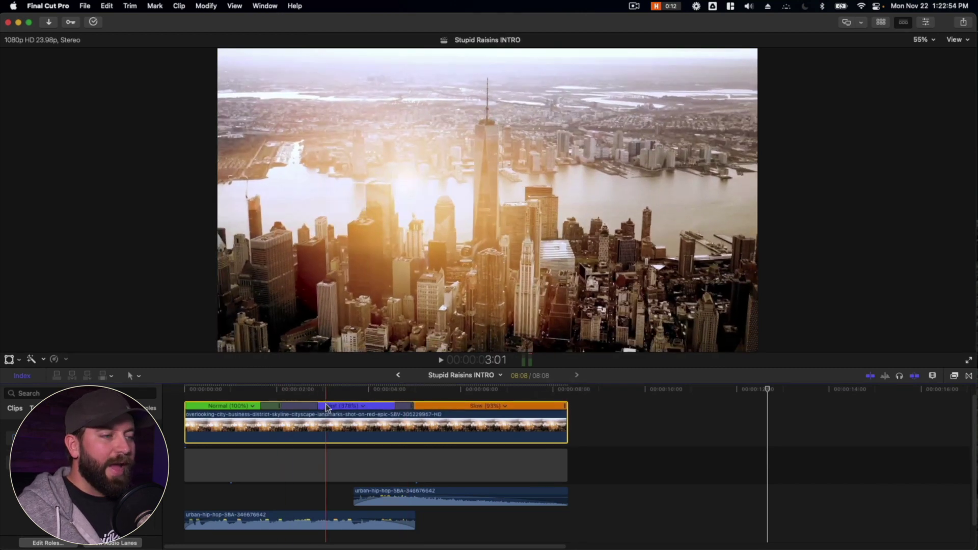
pyautogui.moveTo(399, 406); pyautogui.dragTo(408, 407)
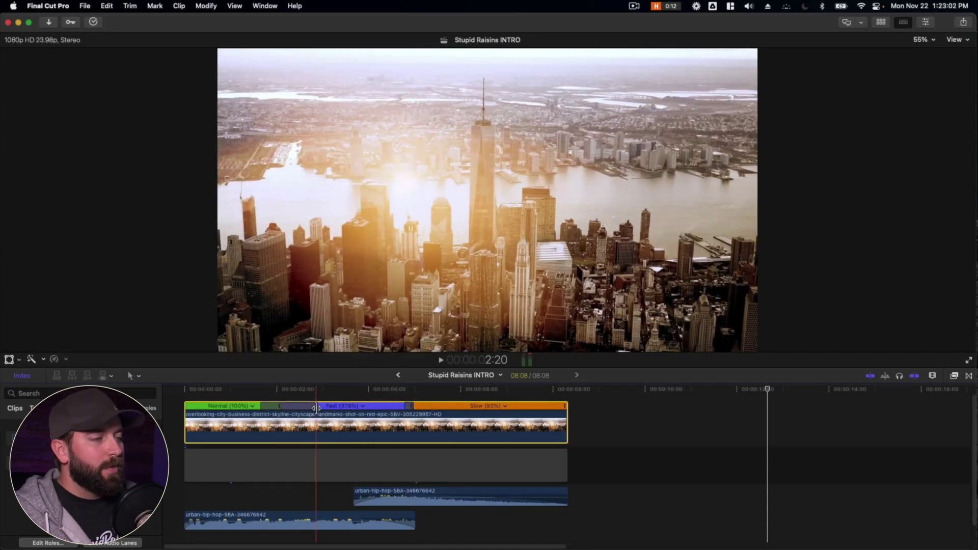
pyautogui.moveTo(317, 406); pyautogui.dragTo(266, 406)
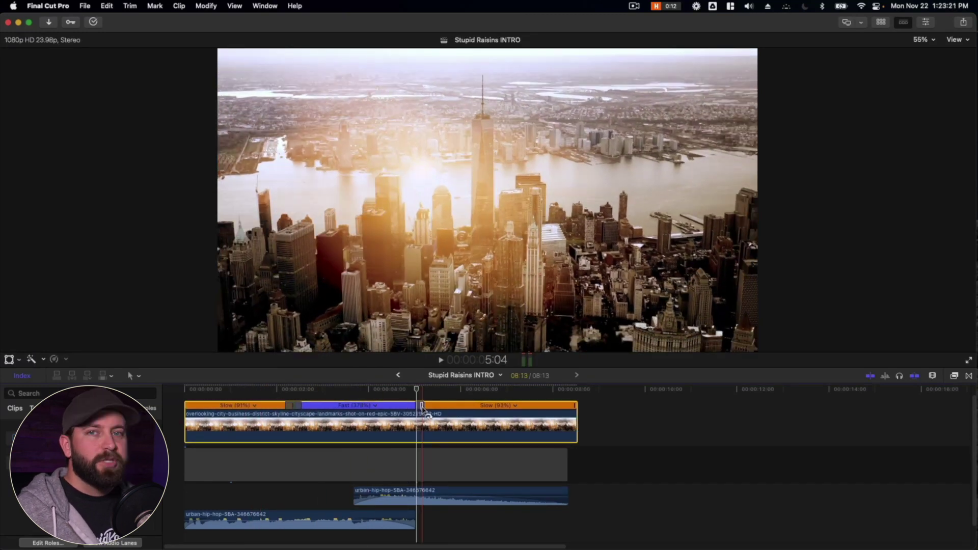
pyautogui.moveTo(576, 406); pyautogui.dragTo(527, 410)
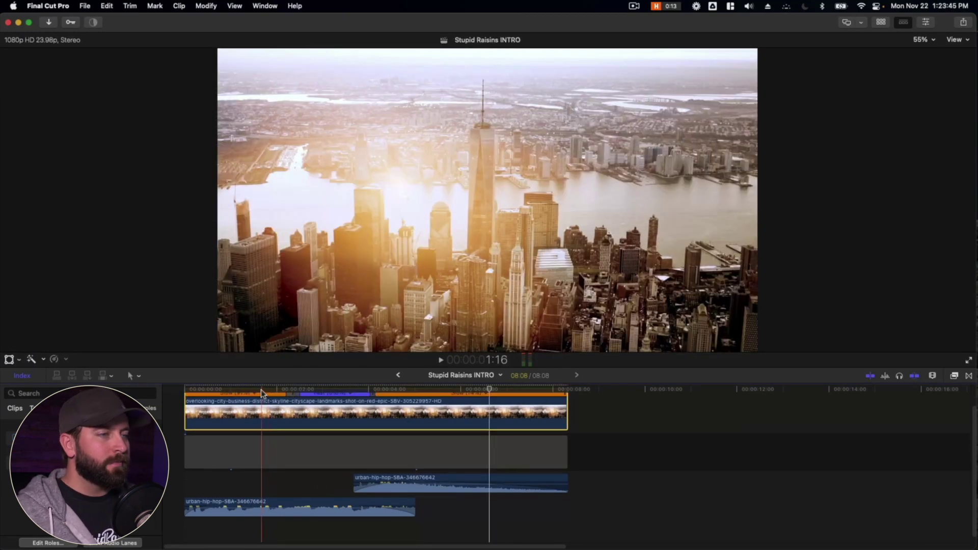
# Play back the retimed skyline clip to check the speed ramp.
pyautogui.press('space')
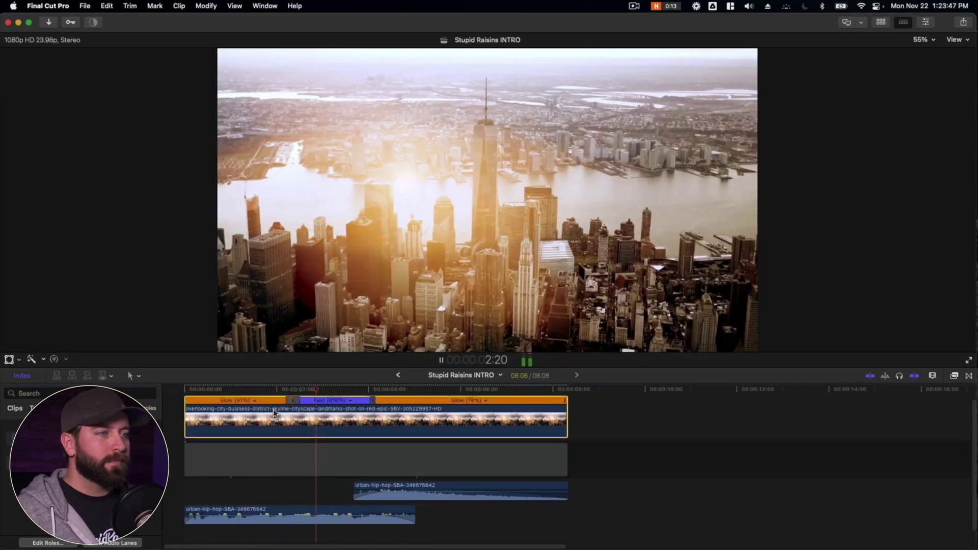
pyautogui.press('space')
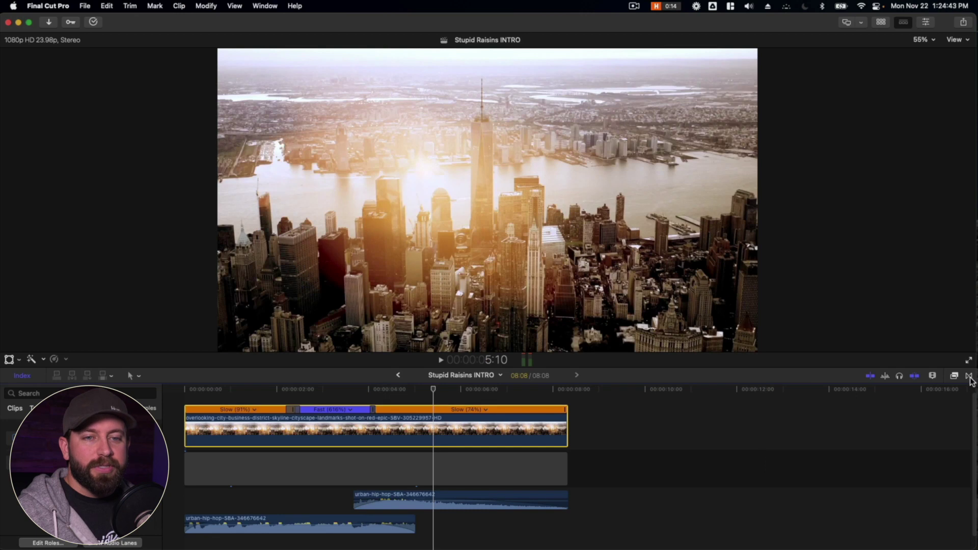
pyautogui.click(969, 376)
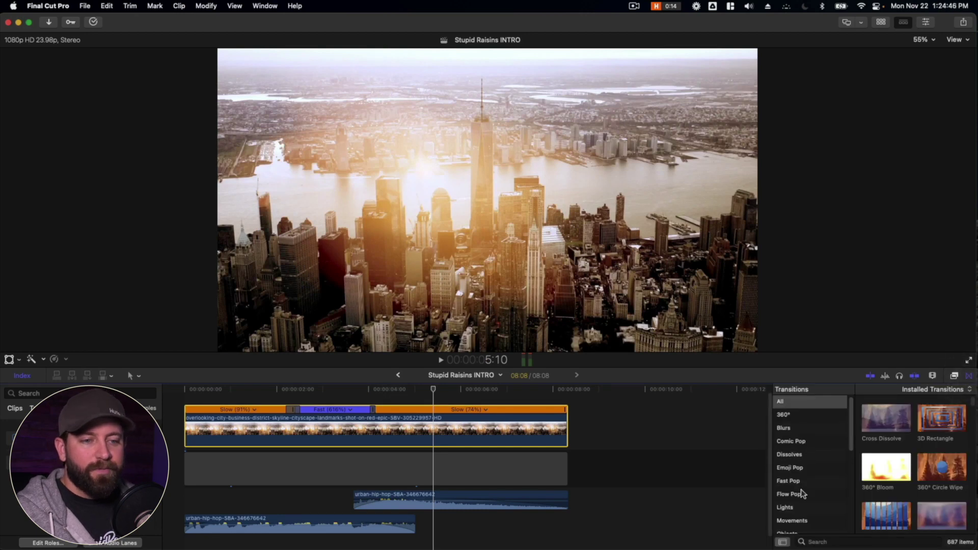
# Drag the Circle wipe from the Wipes transitions onto the start of the skyline clip.
pyautogui.scroll(-10, 801, 494)
pyautogui.click(790, 515)
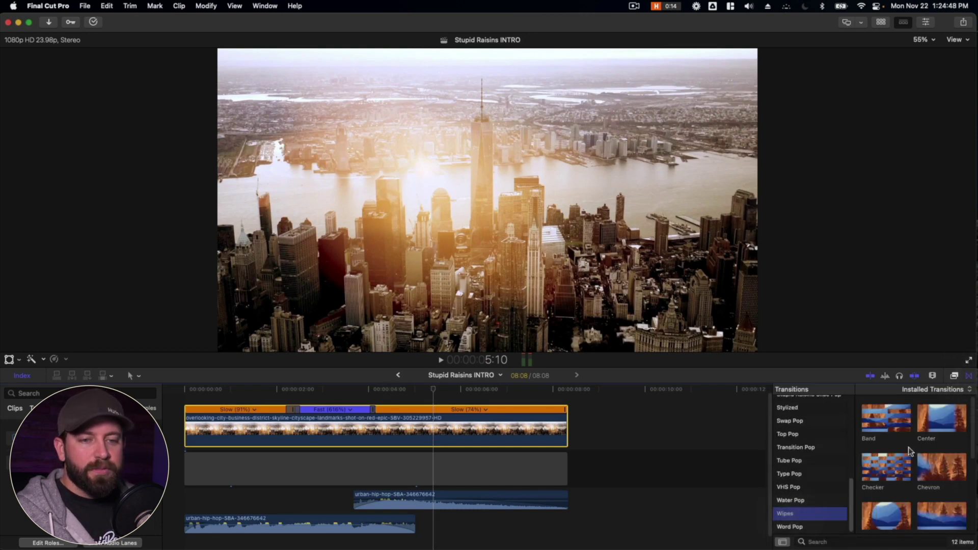
pyautogui.scroll(-1, 912, 459)
pyautogui.moveTo(917, 515); pyautogui.dragTo(270, 451)
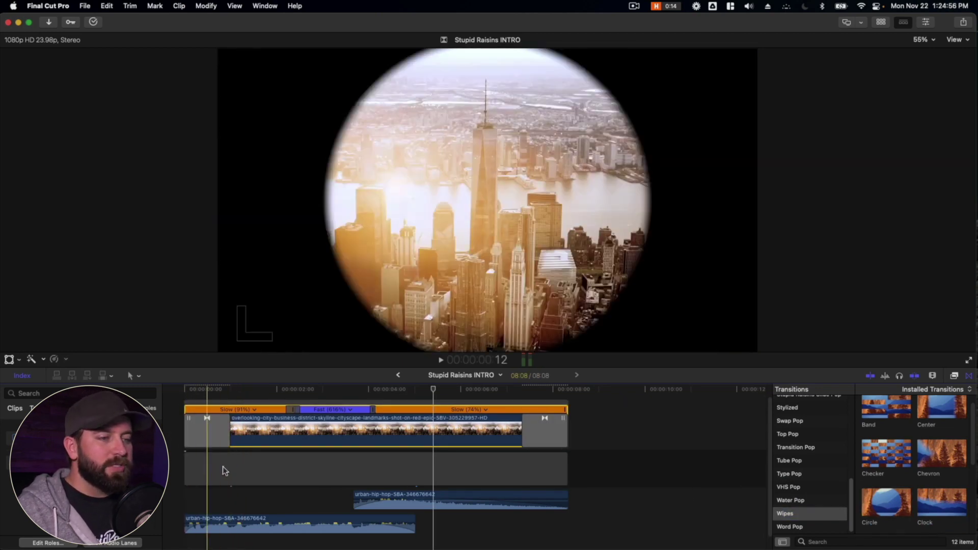
# Check the skyline clip's options, then select the transition at its end.
pyautogui.rightClick(306, 438)
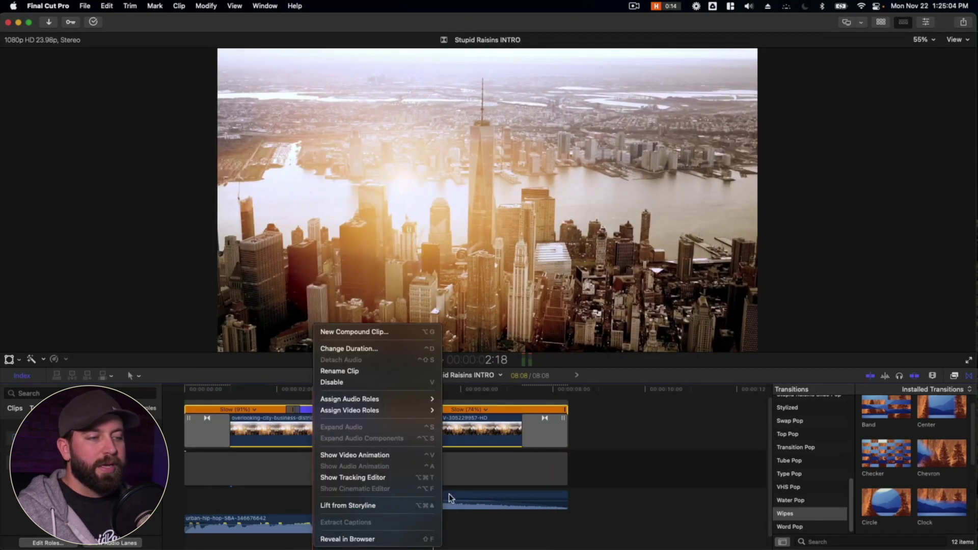
pyautogui.click(631, 460)
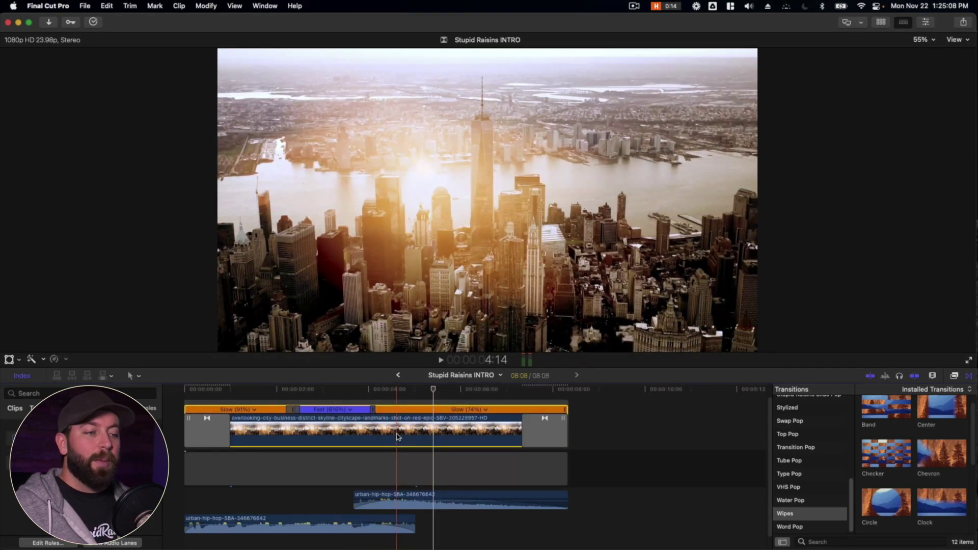
pyautogui.click(247, 476)
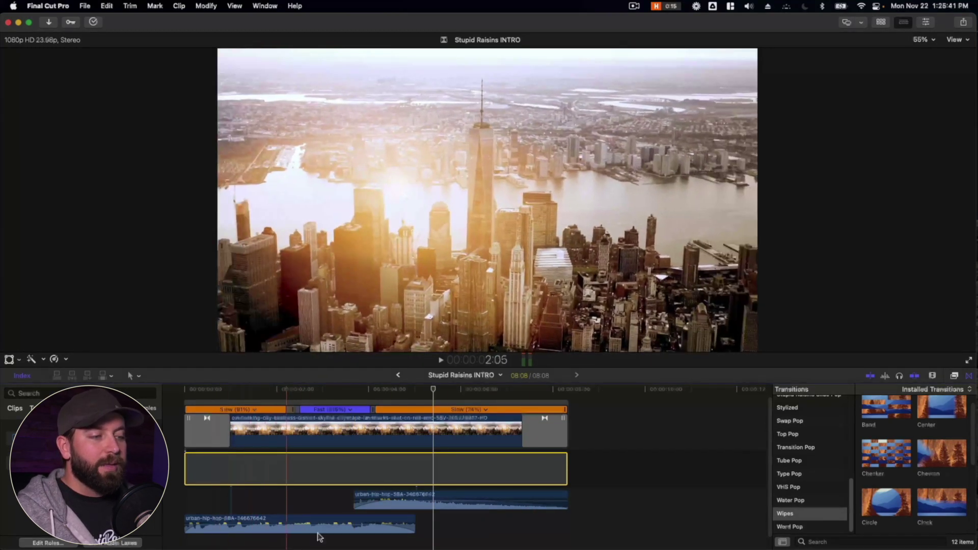
pyautogui.click(548, 435)
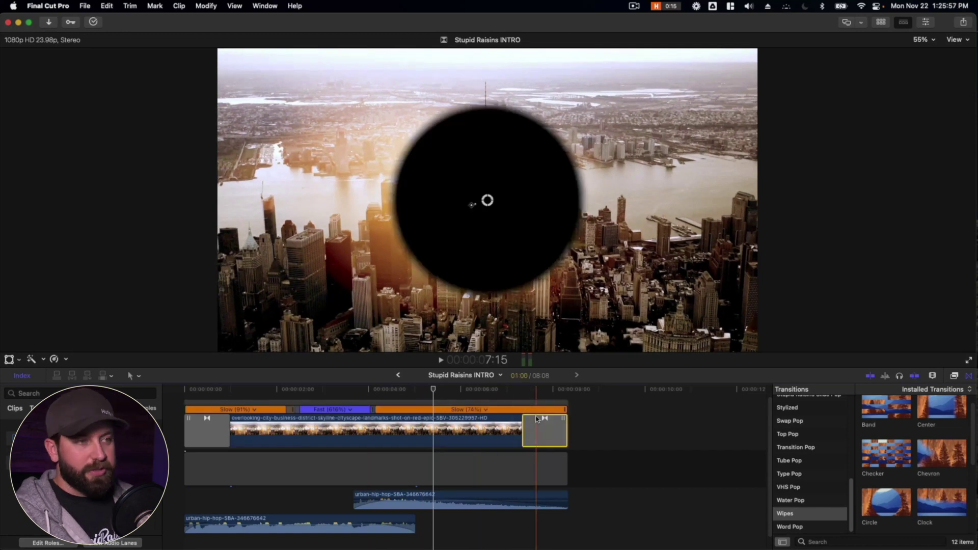
# Delete the end transition and preview the circle wipe and speed ramp.
pyautogui.press('BackSpace')
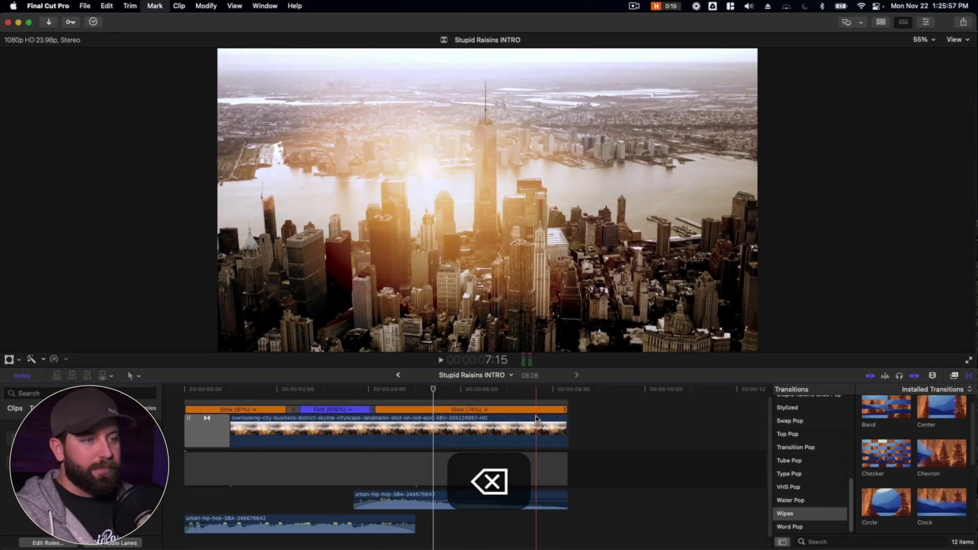
pyautogui.press('space')
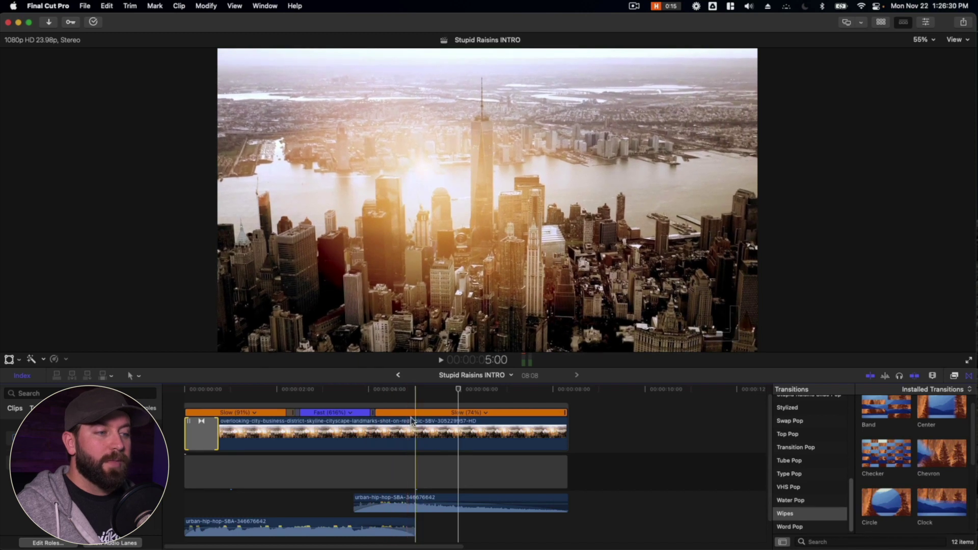
pyautogui.press('space')
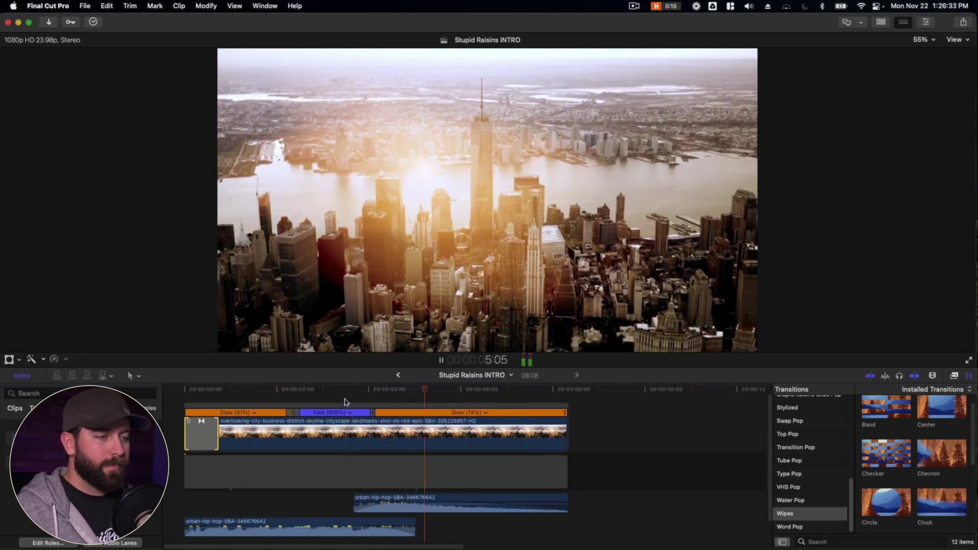
pyautogui.press('space')
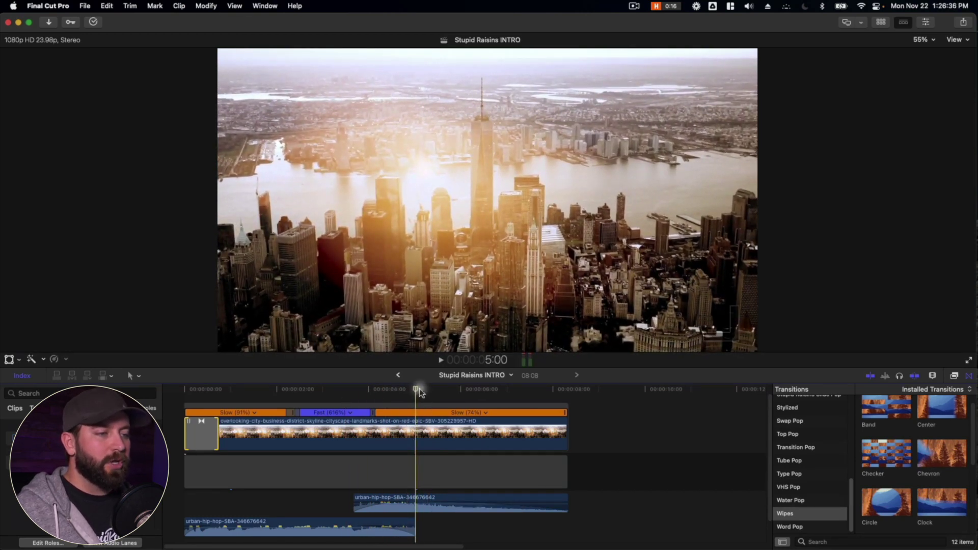
# Drag the Fast section's handle to speed it up to 863%, shortening the clip.
pyautogui.moveTo(419, 388)
pyautogui.mouseDown()
pyautogui.moveTo(411, 390)
pyautogui.moveTo(423, 389)
pyautogui.mouseUp()
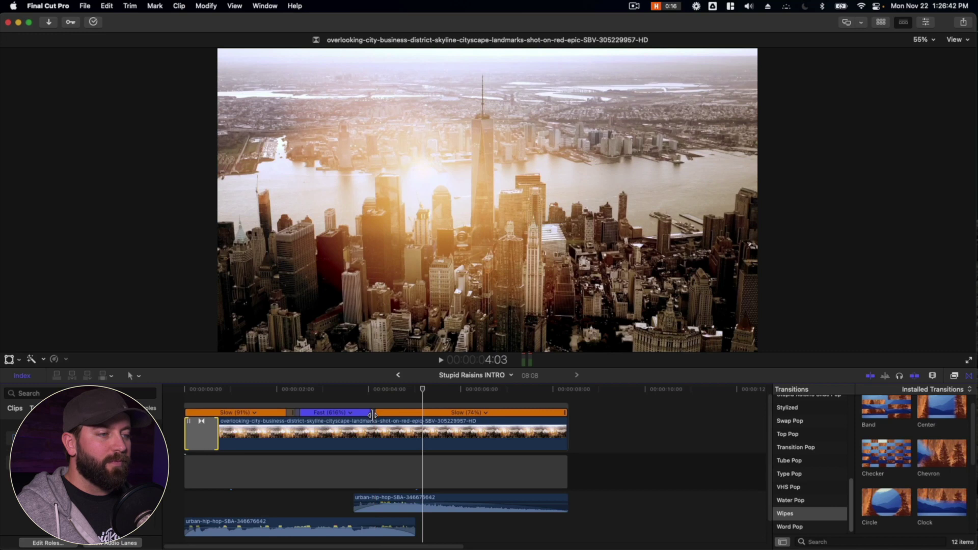
pyautogui.moveTo(372, 414); pyautogui.dragTo(350, 414)
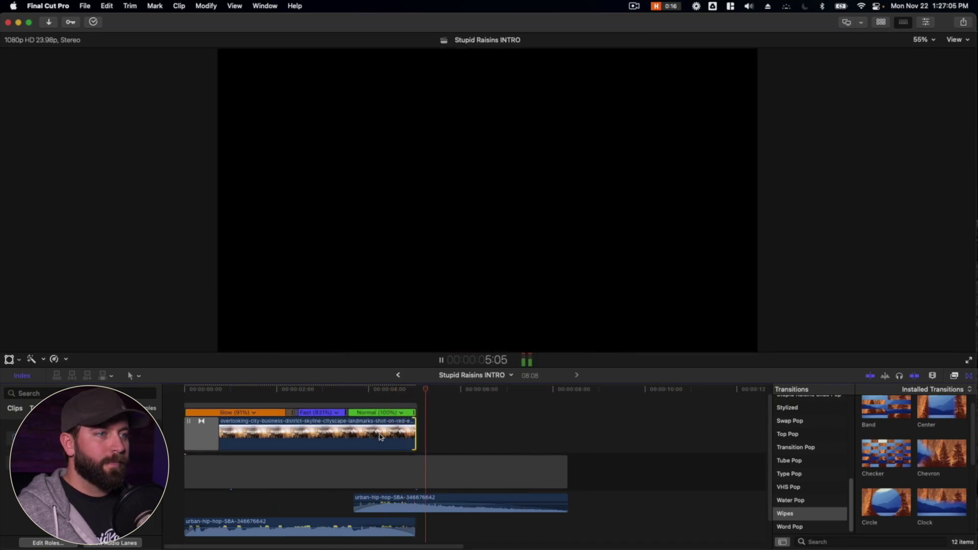
pyautogui.press('space')
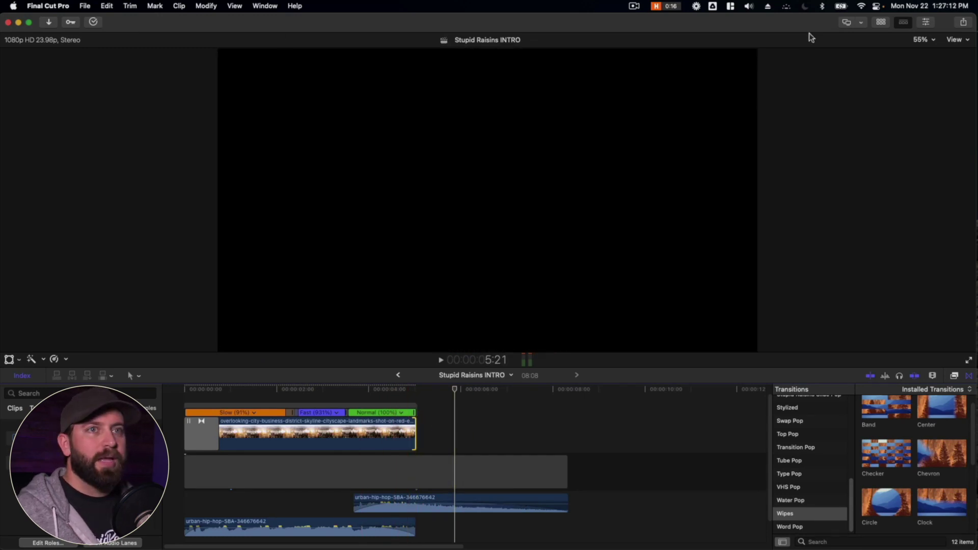
pyautogui.click(881, 23)
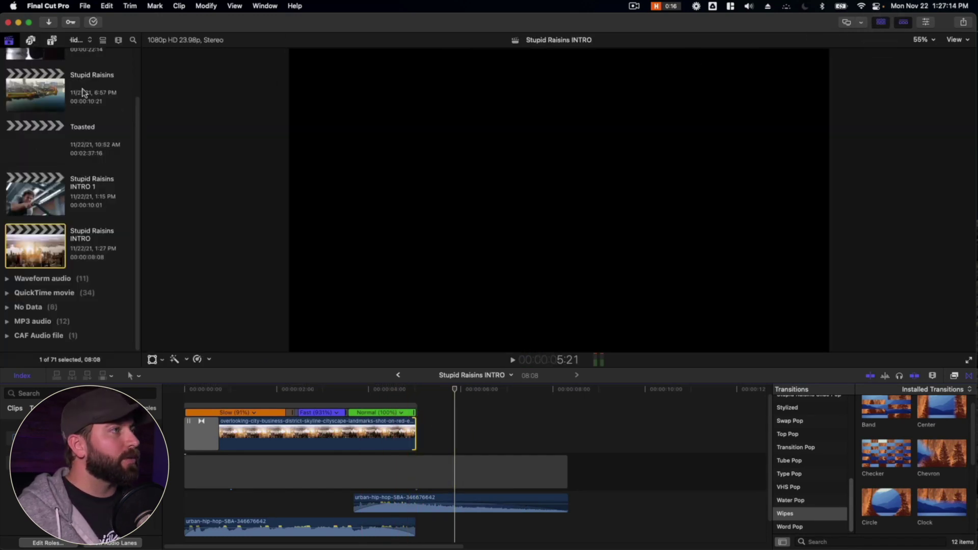
# Place the Custom title after the skyline clip, trimmed to about 3 seconds, and select it.
pyautogui.click(51, 41)
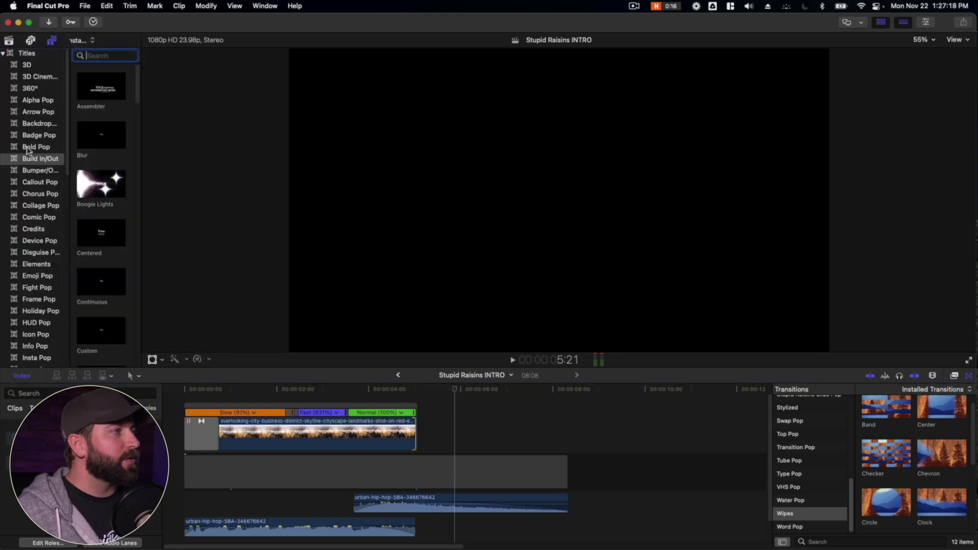
pyautogui.press('super+z')
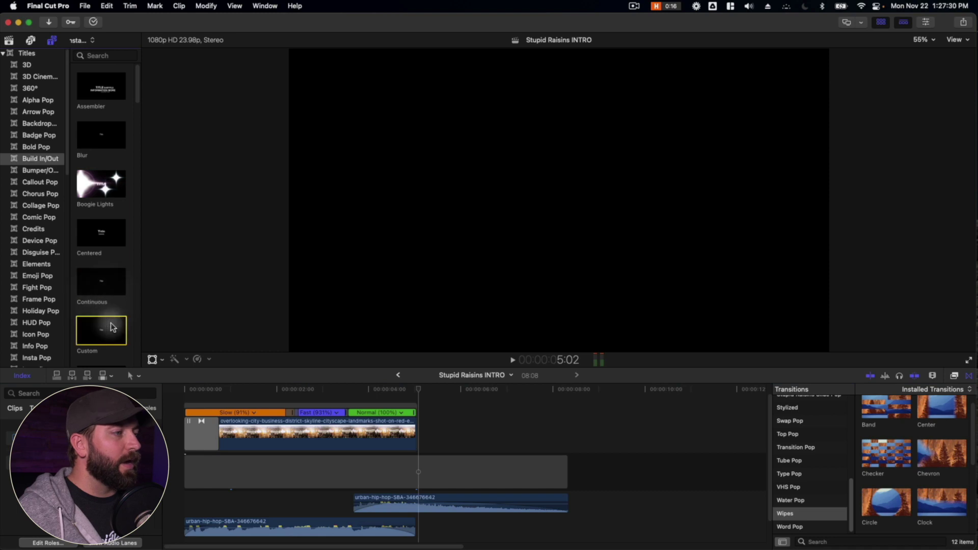
pyautogui.moveTo(100, 336); pyautogui.dragTo(421, 434)
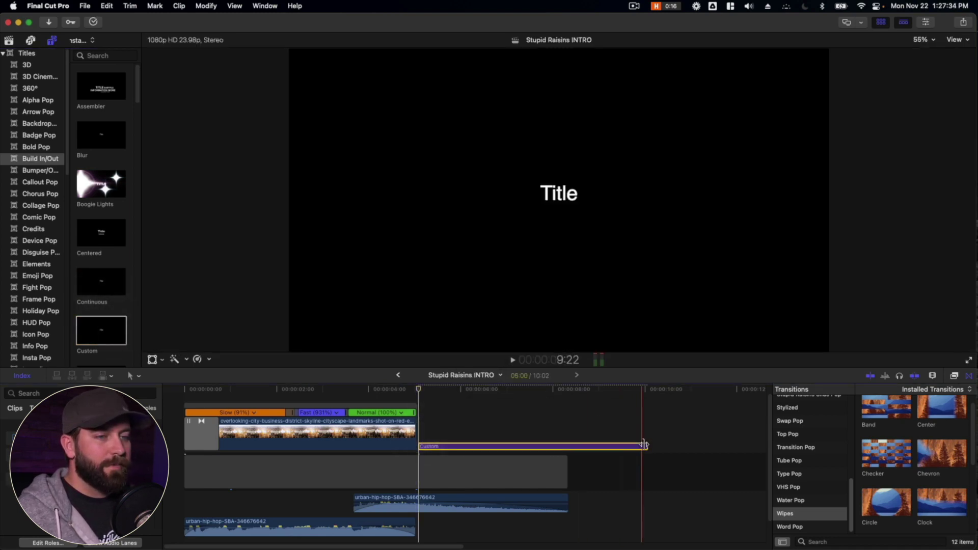
pyautogui.moveTo(647, 447); pyautogui.dragTo(566, 447)
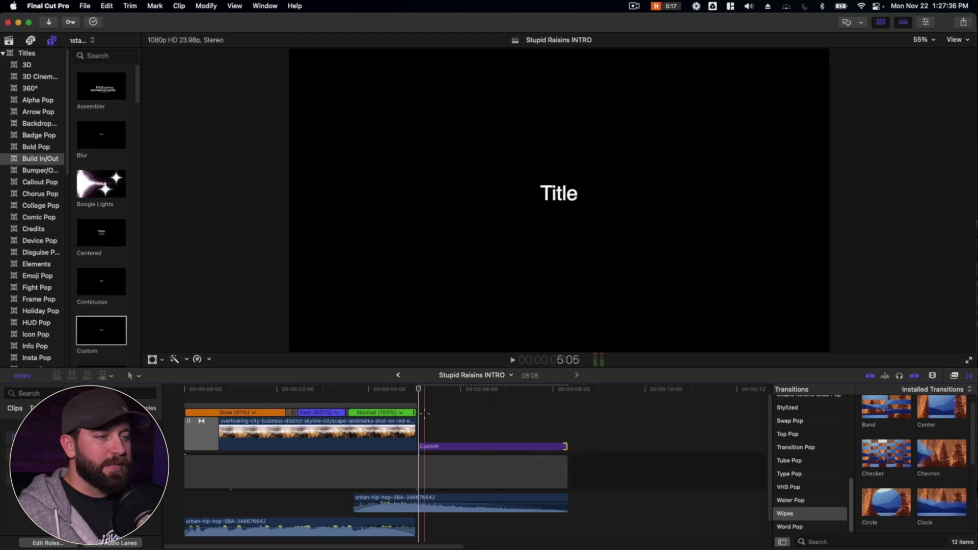
pyautogui.click(475, 446)
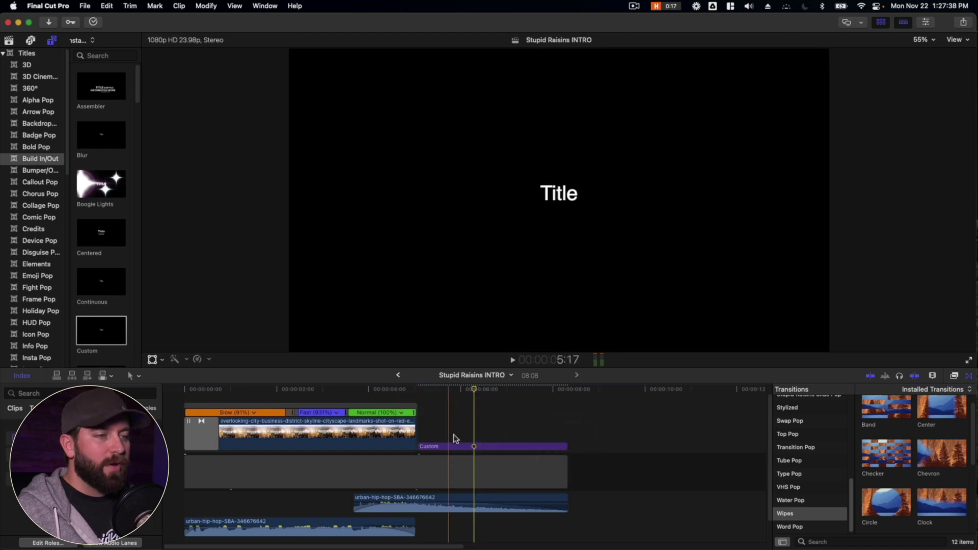
pyautogui.click(451, 448)
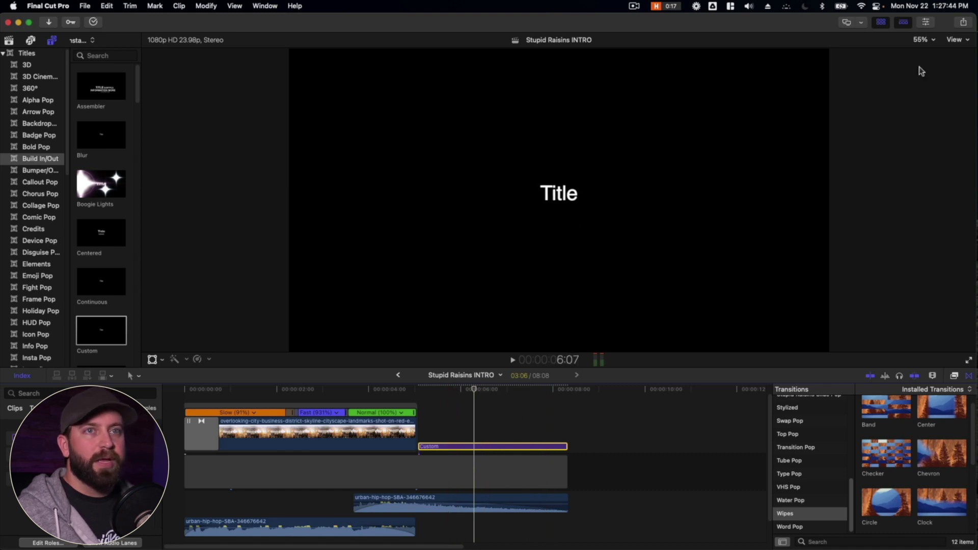
# Apply the CITY text style to the title and set its face colour to white.
pyautogui.click(924, 24)
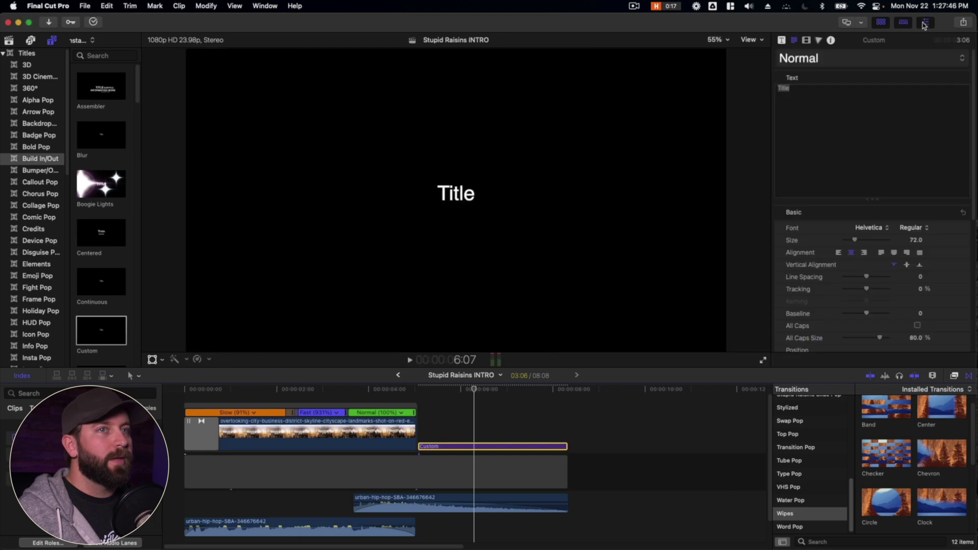
pyautogui.click(882, 23)
pyautogui.click(762, 87)
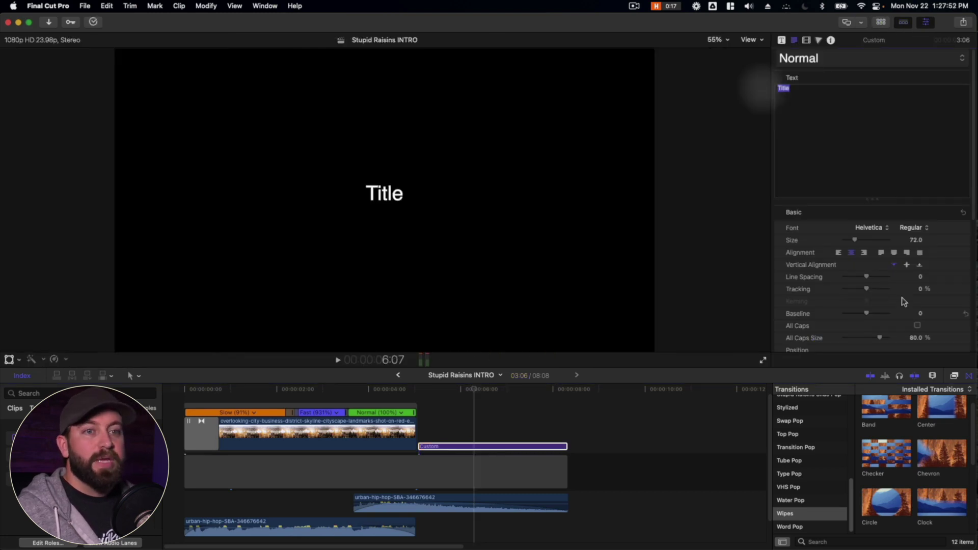
pyautogui.click(835, 64)
pyautogui.click(847, 124)
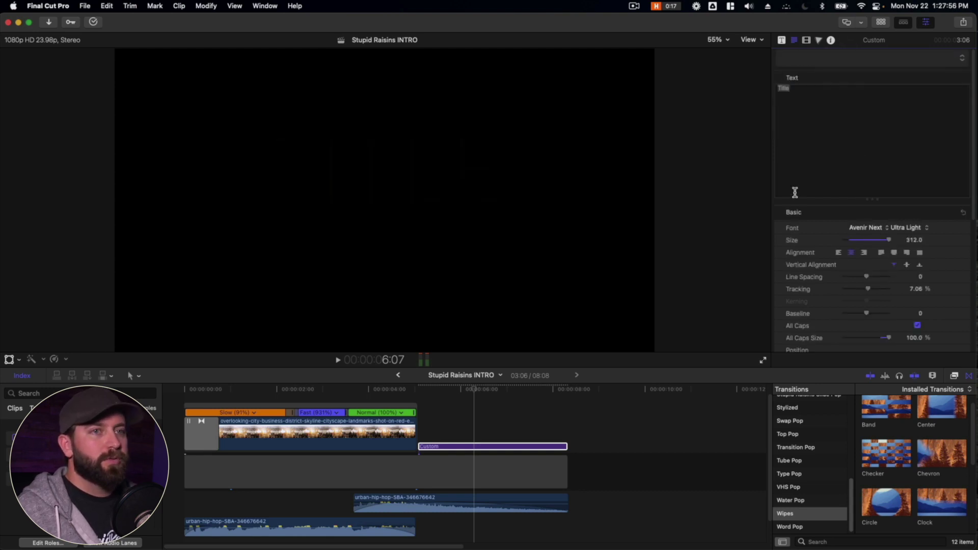
pyautogui.scroll(-10, 870, 329)
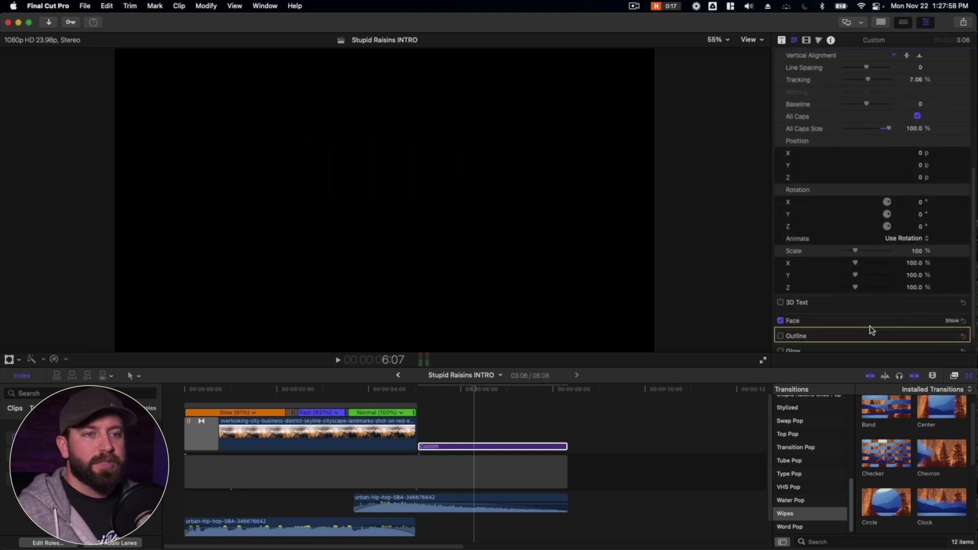
pyautogui.click(951, 300)
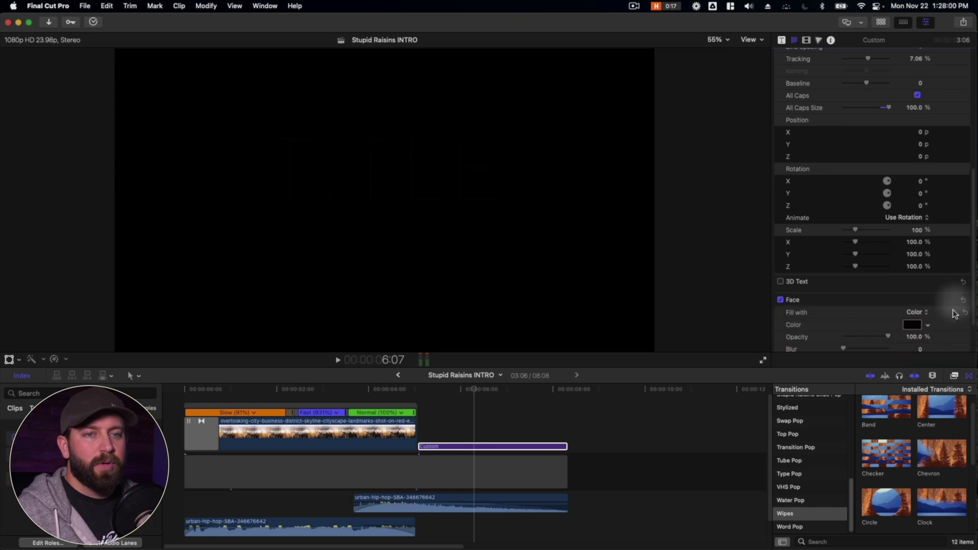
pyautogui.click(926, 328)
pyautogui.moveTo(866, 397); pyautogui.dragTo(849, 340)
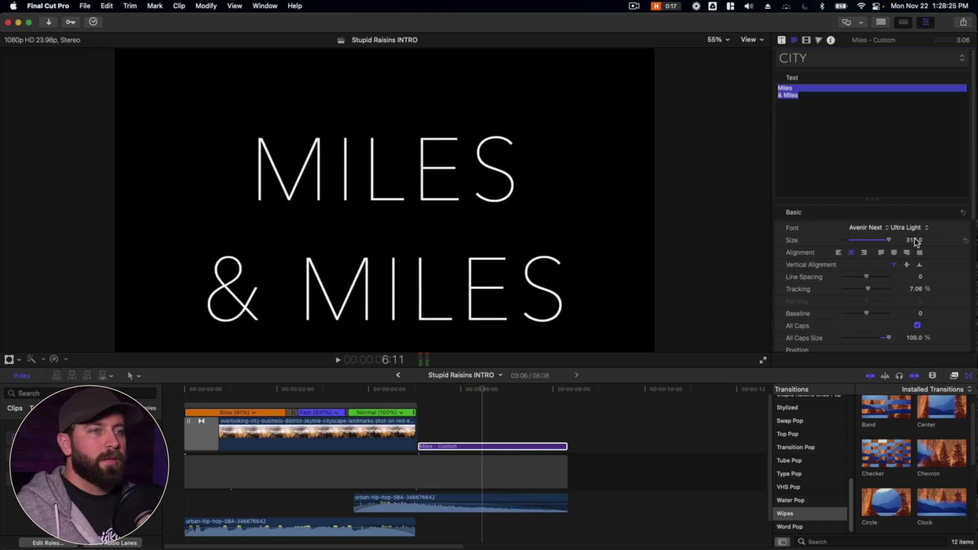
# Stack MILES & MILES on three lines with line spacing tightened to -179.2.
pyautogui.click(783, 96)
pyautogui.press('Return')
pyautogui.moveTo(867, 277); pyautogui.dragTo(843, 276)
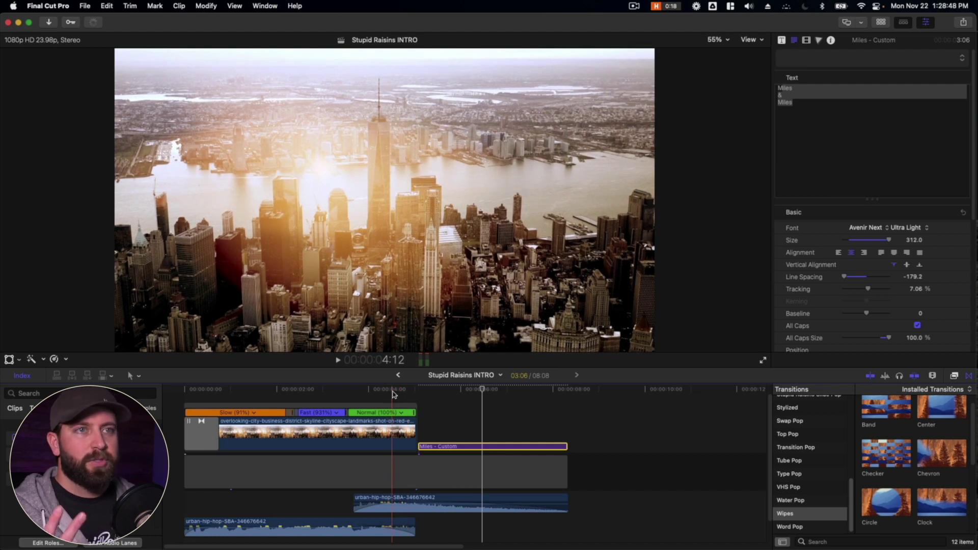
pyautogui.press('space')
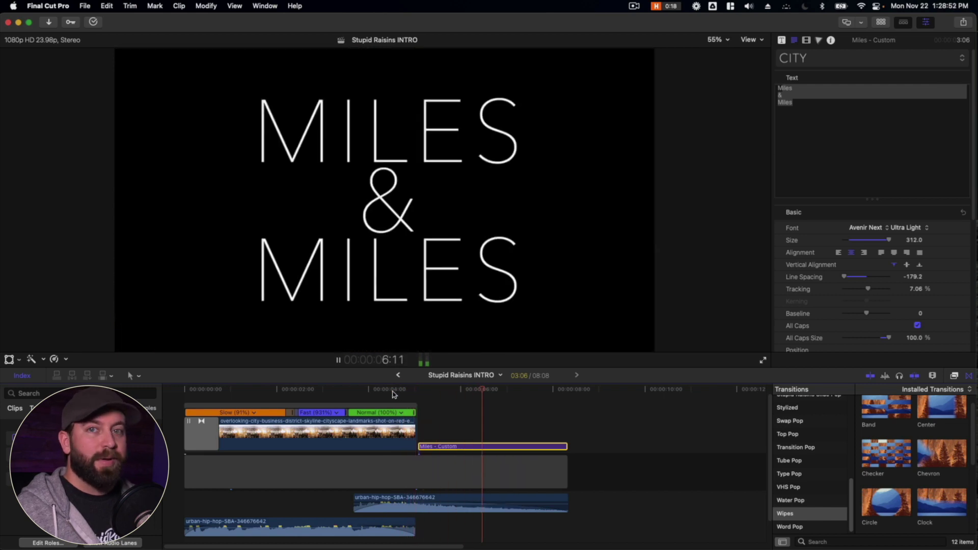
pyautogui.press('space')
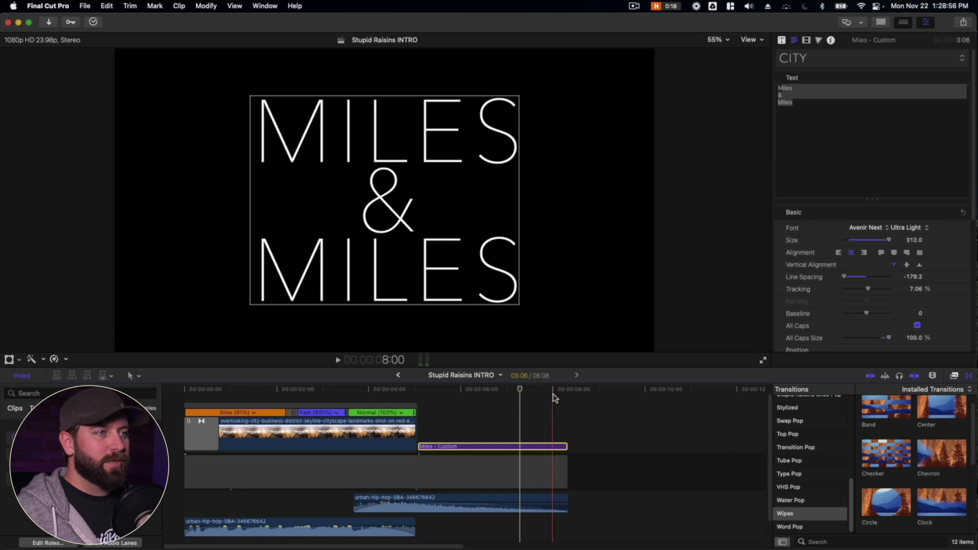
# Add a Cross Dissolve from All transitions at the skyline-to-title edit and preview it.
pyautogui.scroll(1, 865, 474)
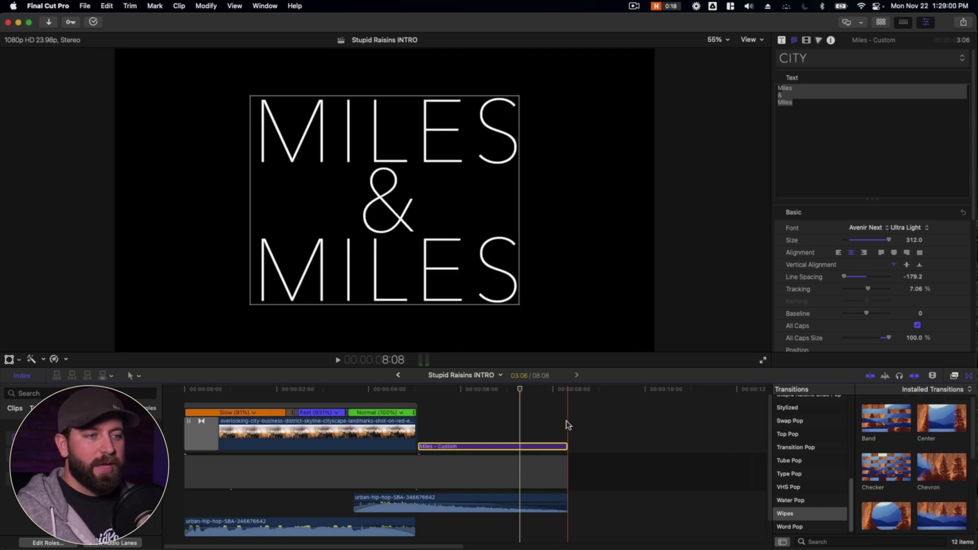
pyautogui.scroll(10, 810, 459)
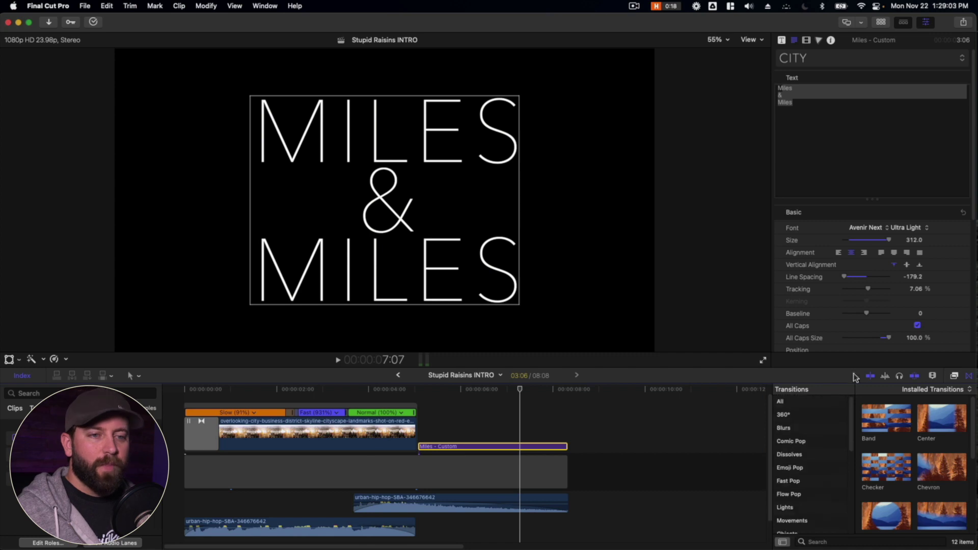
pyautogui.click(820, 400)
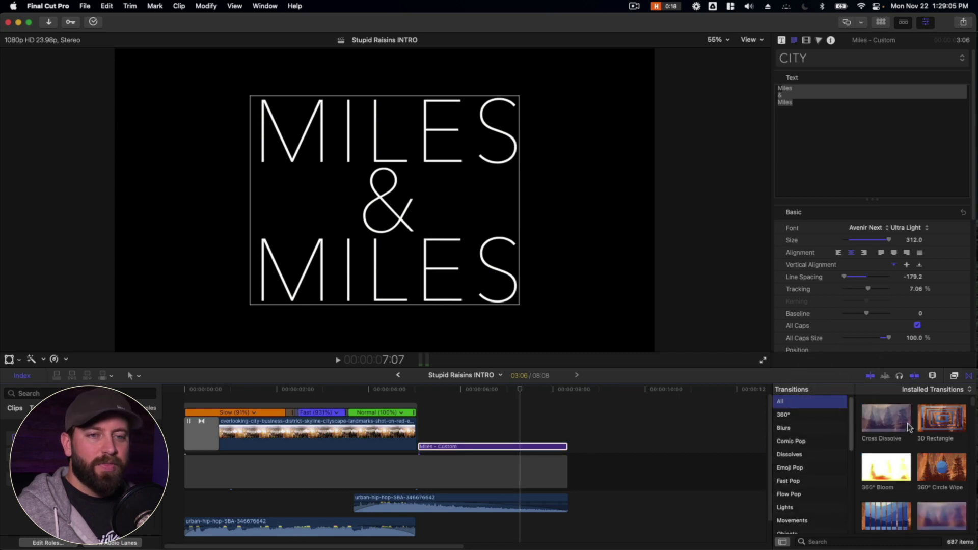
pyautogui.moveTo(910, 427); pyautogui.dragTo(413, 420)
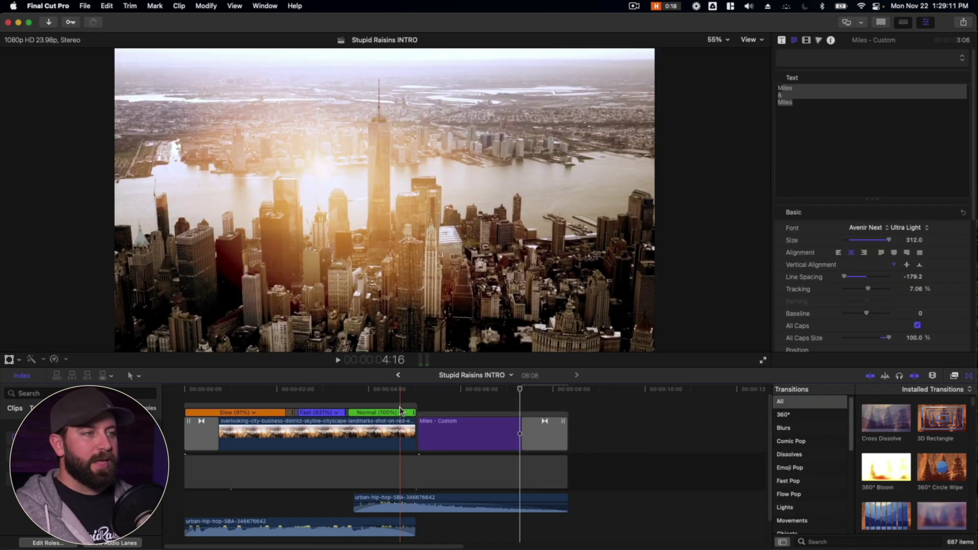
pyautogui.press('space')
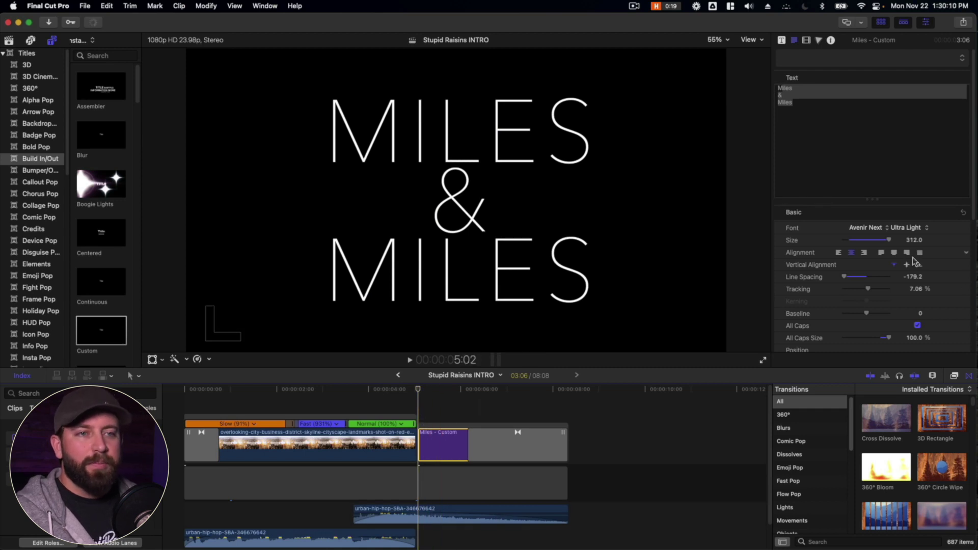
# Add Scale keyframes at the title's first frame and its last frame.
pyautogui.click(806, 39)
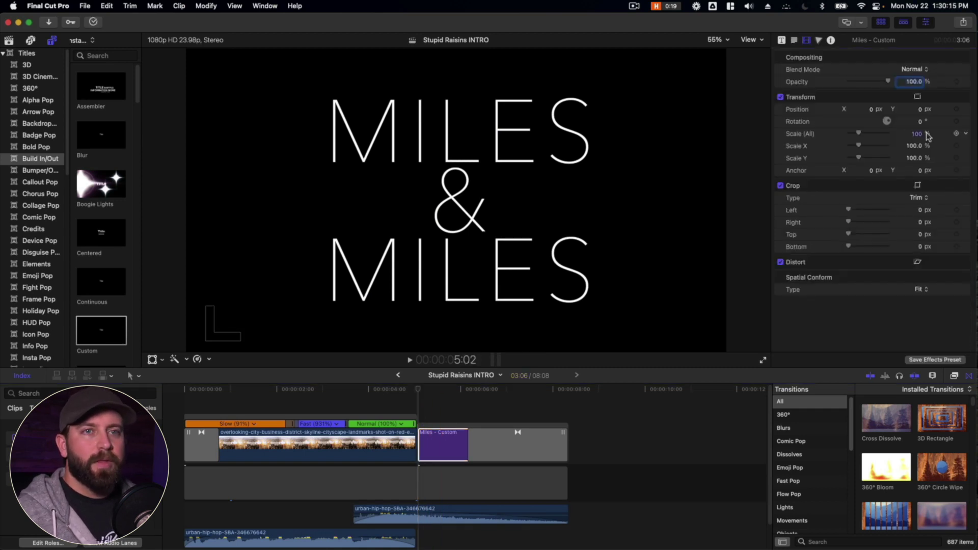
pyautogui.click(957, 134)
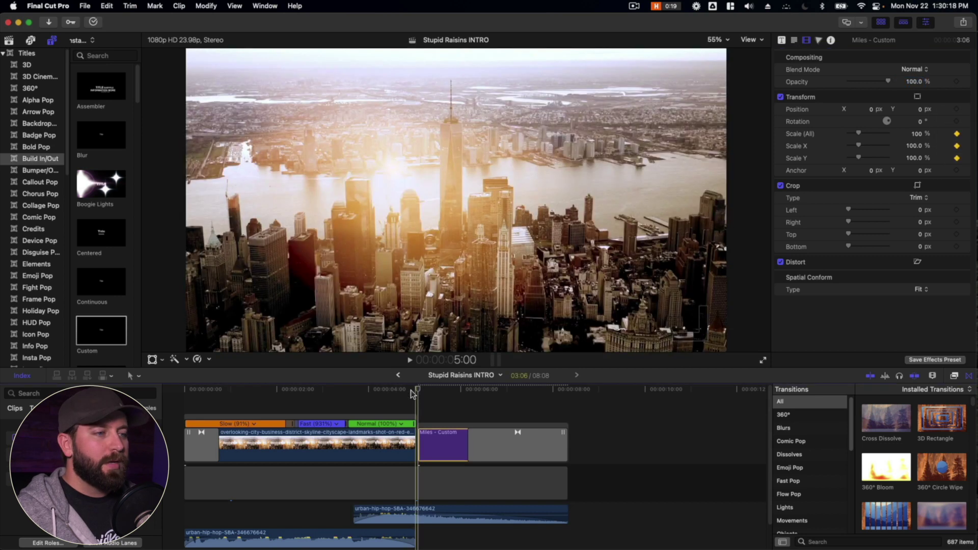
pyautogui.moveTo(423, 390); pyautogui.dragTo(644, 331)
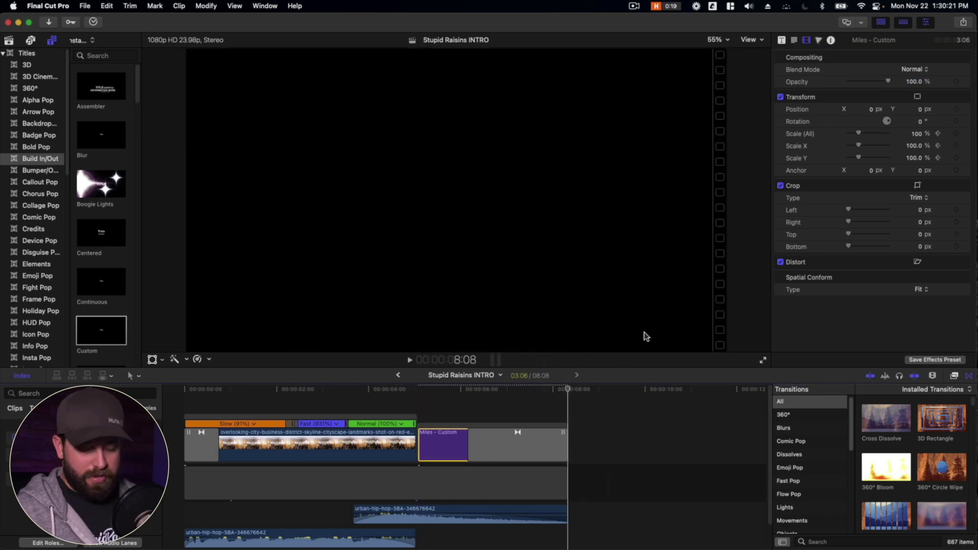
pyautogui.press('Left')
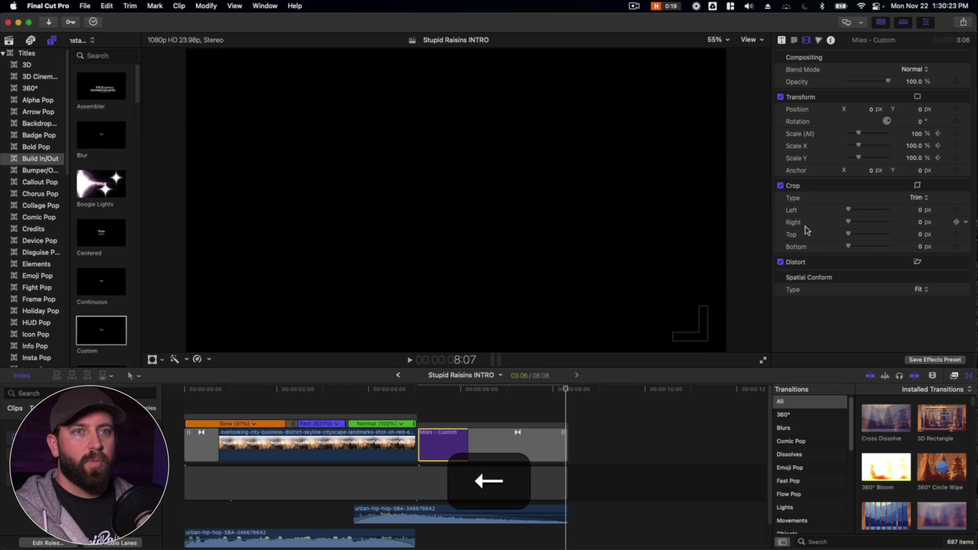
pyautogui.click(956, 133)
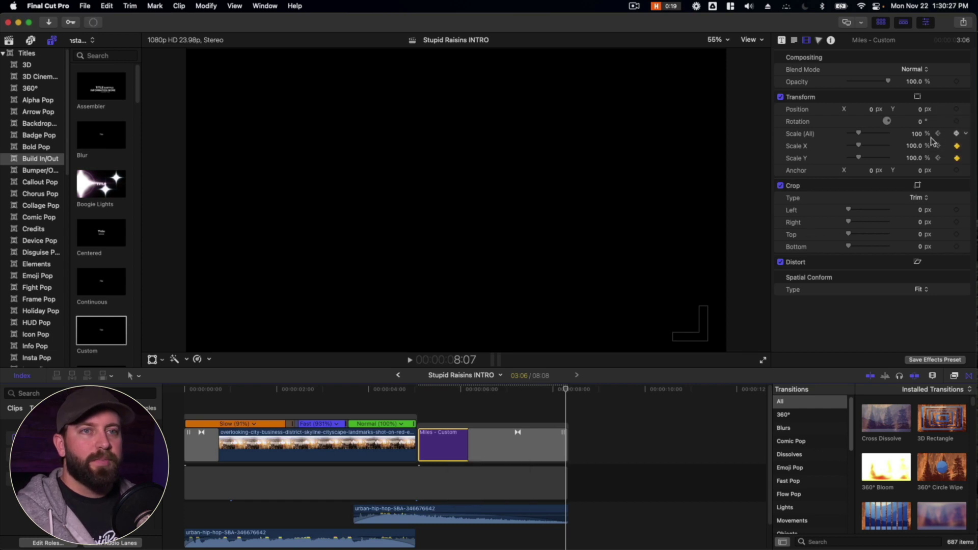
# Raise the final Scale (All) keyframe value and preview the title growing toward 115%.
pyautogui.click(919, 133)
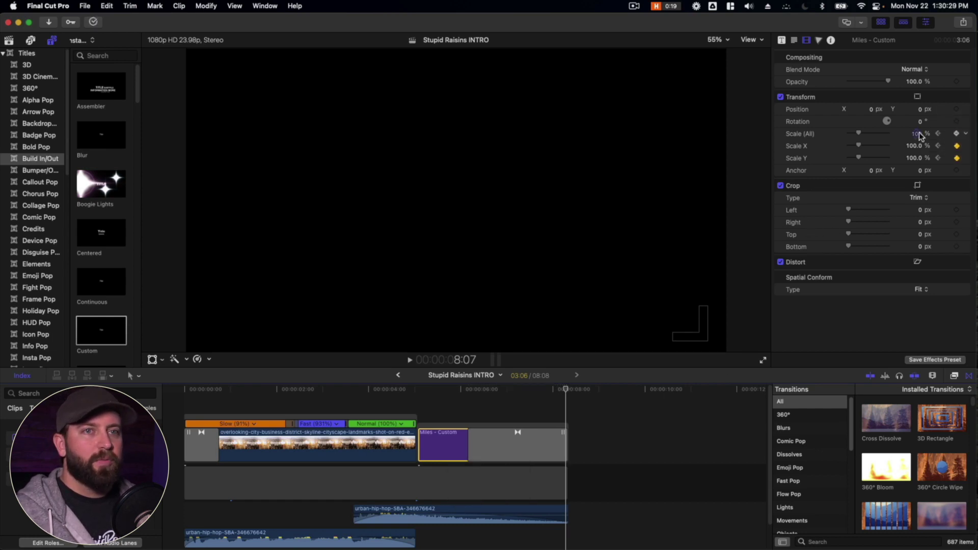
pyautogui.write('105')
pyautogui.press('Return')
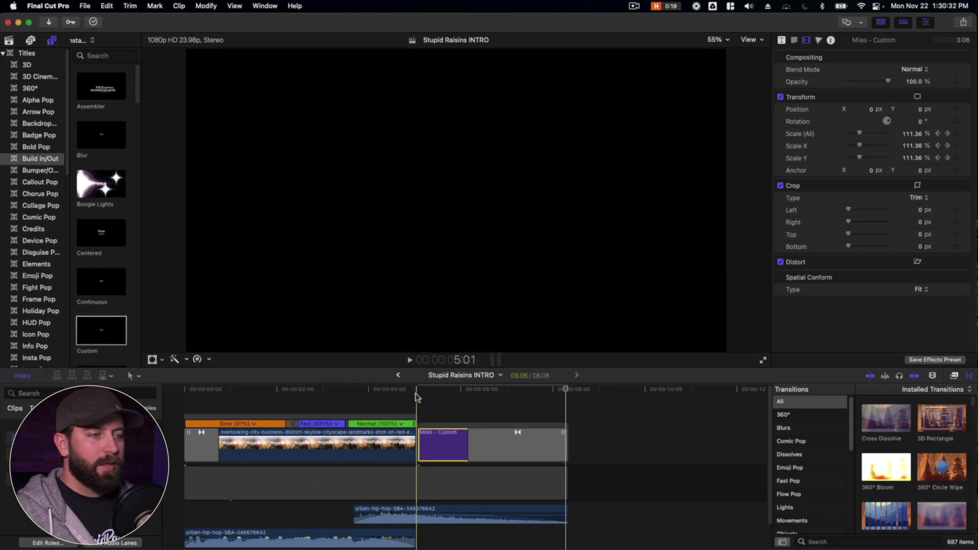
pyautogui.click(417, 392)
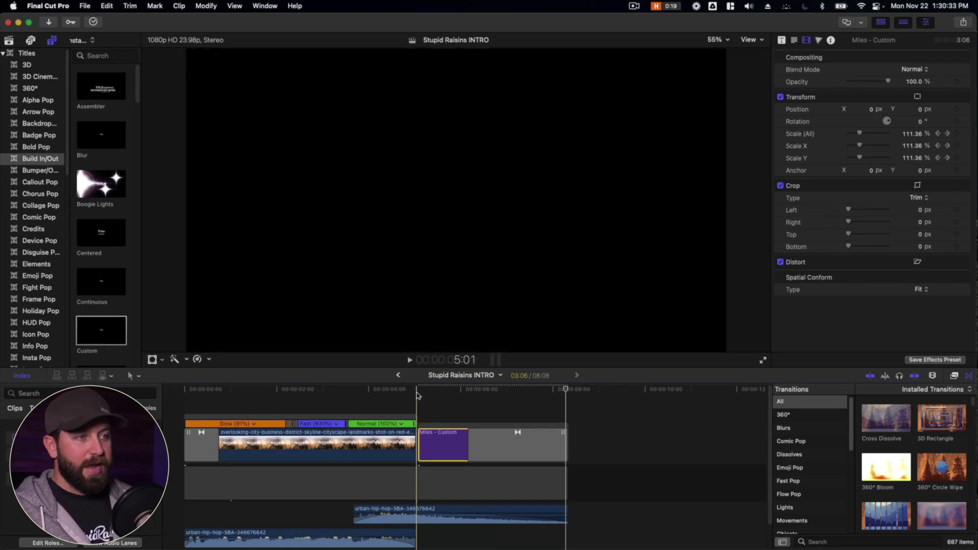
pyautogui.press('space')
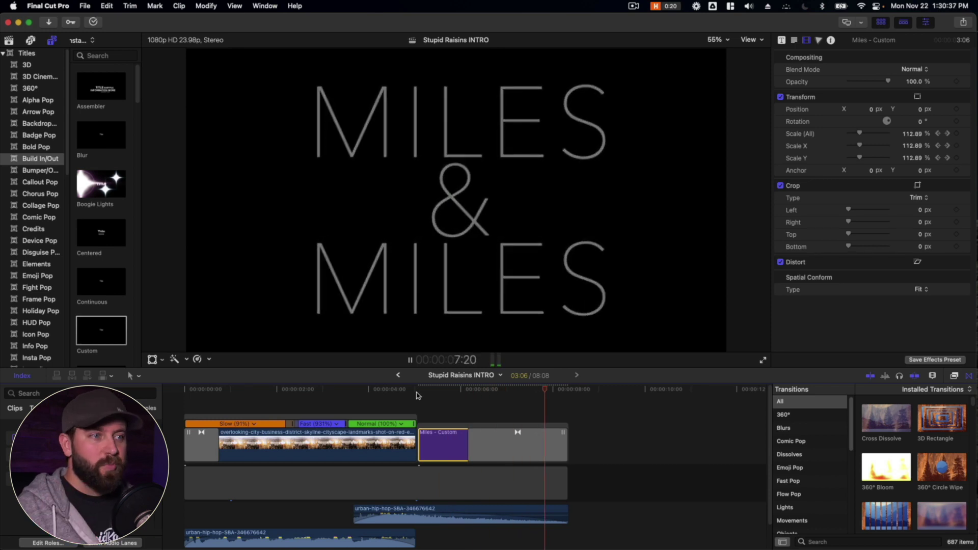
pyautogui.click(454, 448)
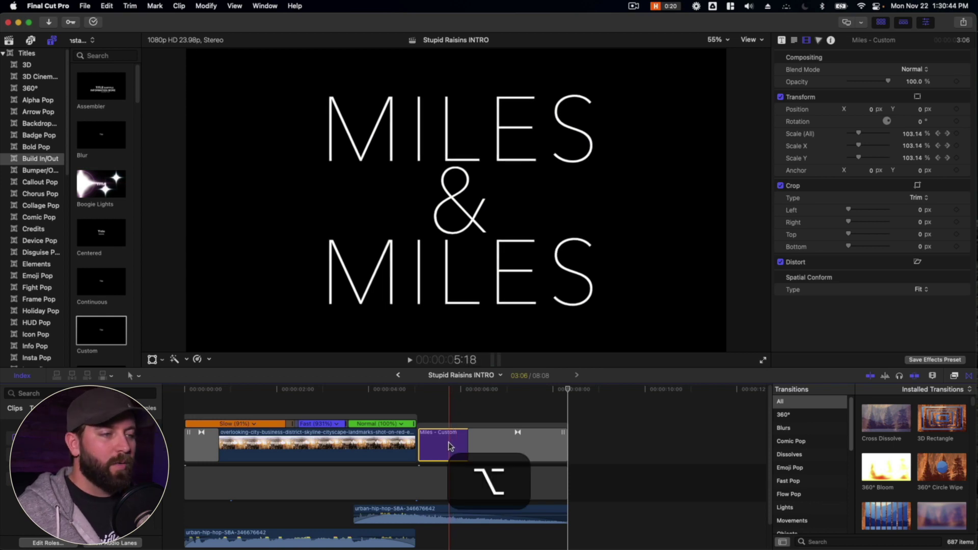
# Option-drag a copy of the MILES & MILES title into a connected lane above the city footage.
pyautogui.moveTo(449, 441); pyautogui.dragTo(255, 431)
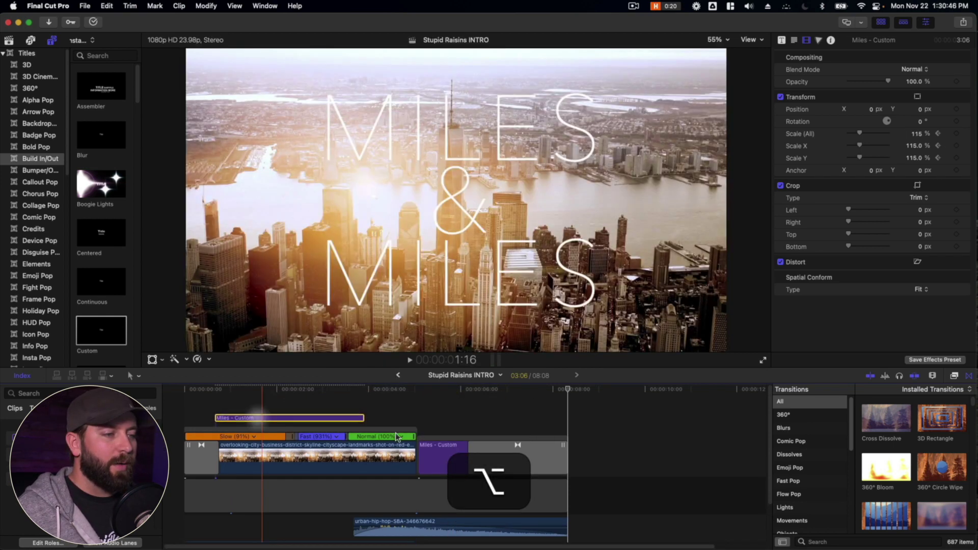
pyautogui.press('t')
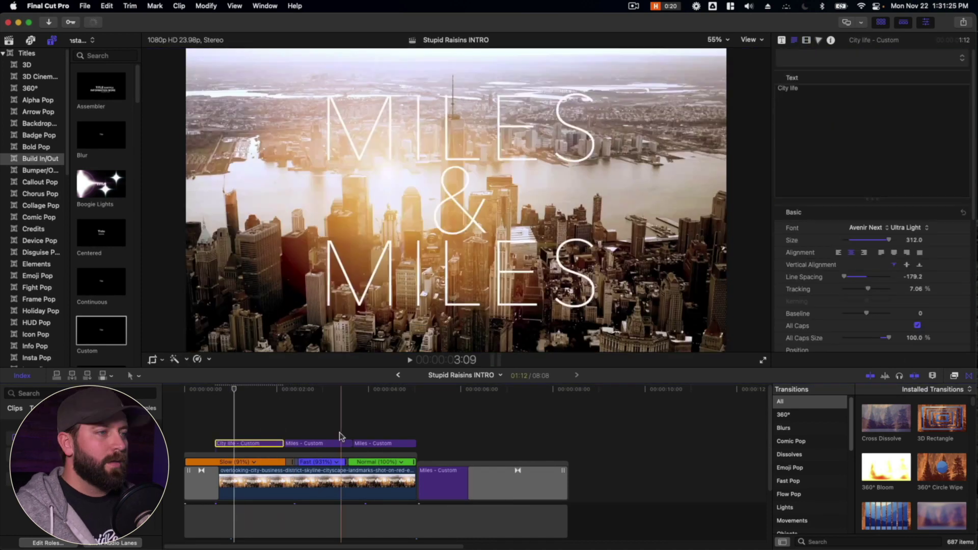
pyautogui.press('BackSpace')
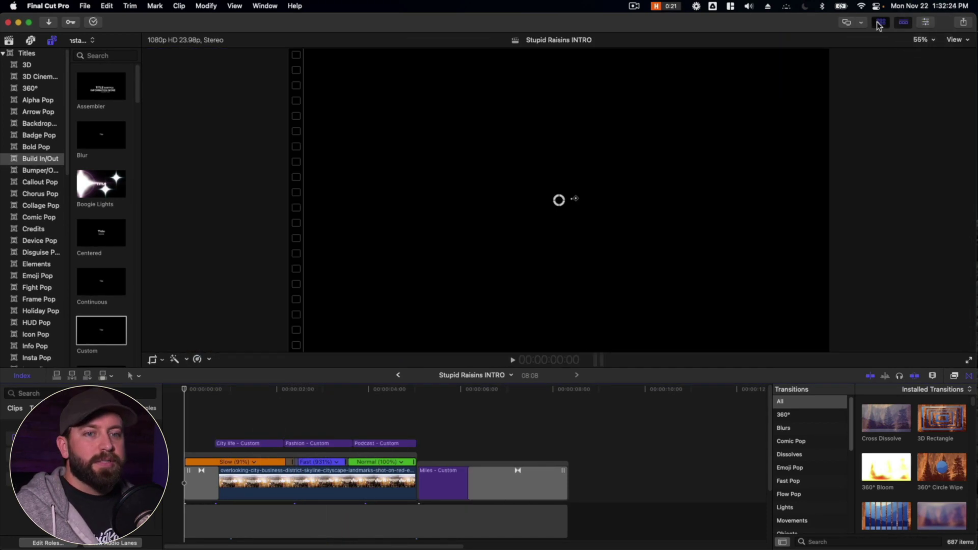
pyautogui.click(881, 23)
# Fit the whole city intro in the timeline with Shift-Z and play it from the start.
pyautogui.click(969, 375)
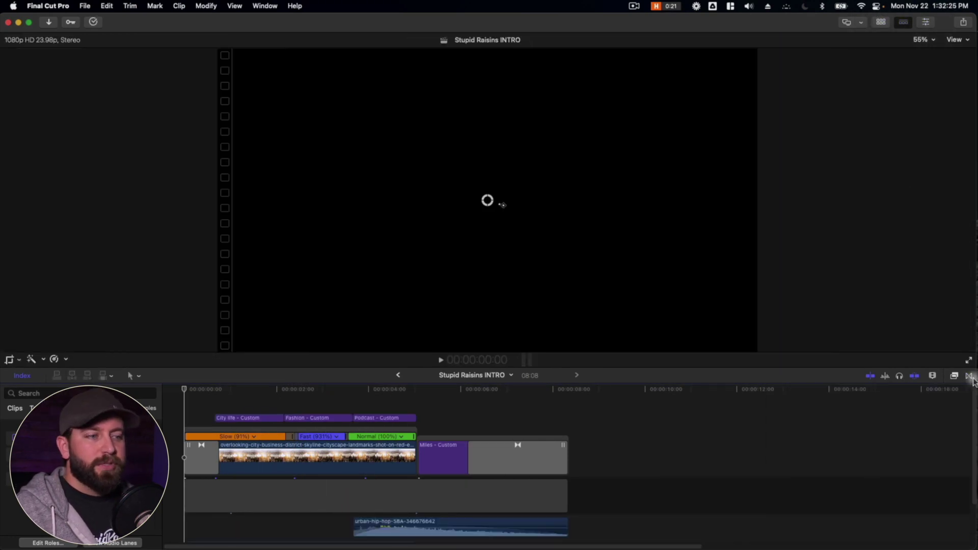
pyautogui.hotkey('shift', 'z')
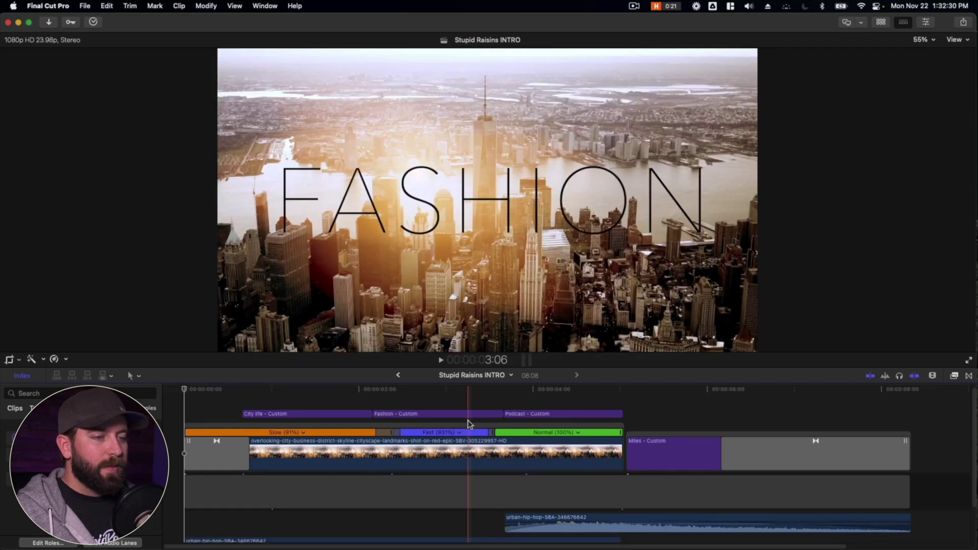
pyautogui.scroll(-2, 520, 451)
pyautogui.scroll(1, 499, 513)
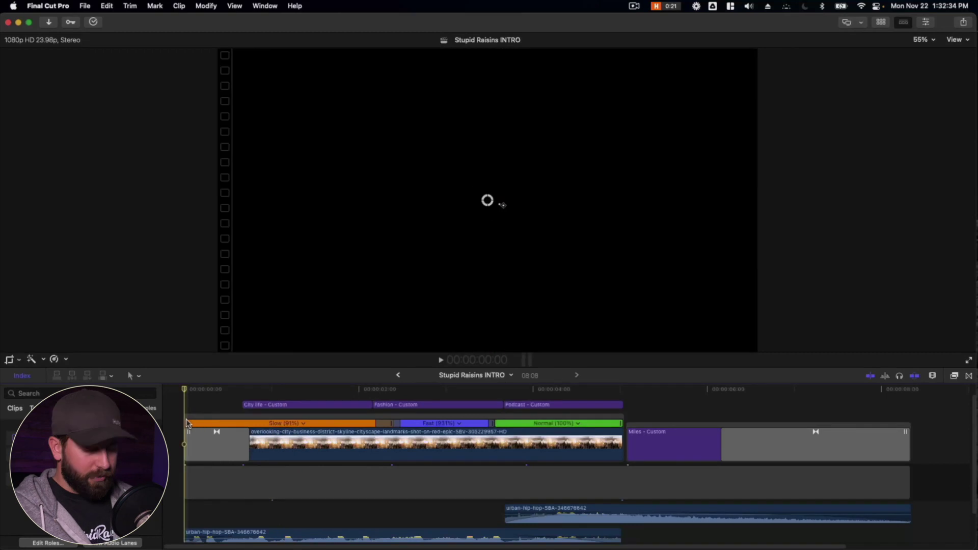
pyautogui.press('space')
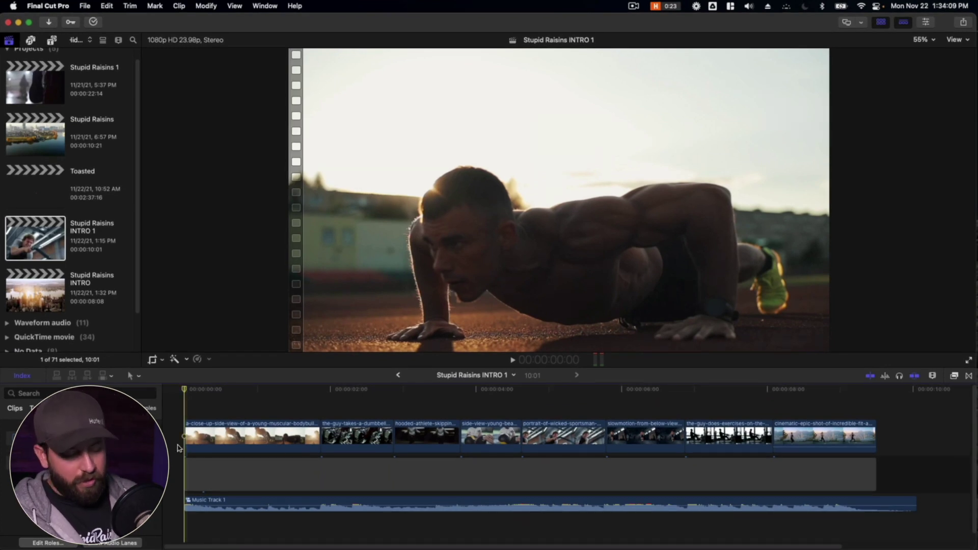
# Play the fitness montage, then hide the project library sidebar.
pyautogui.press('space')
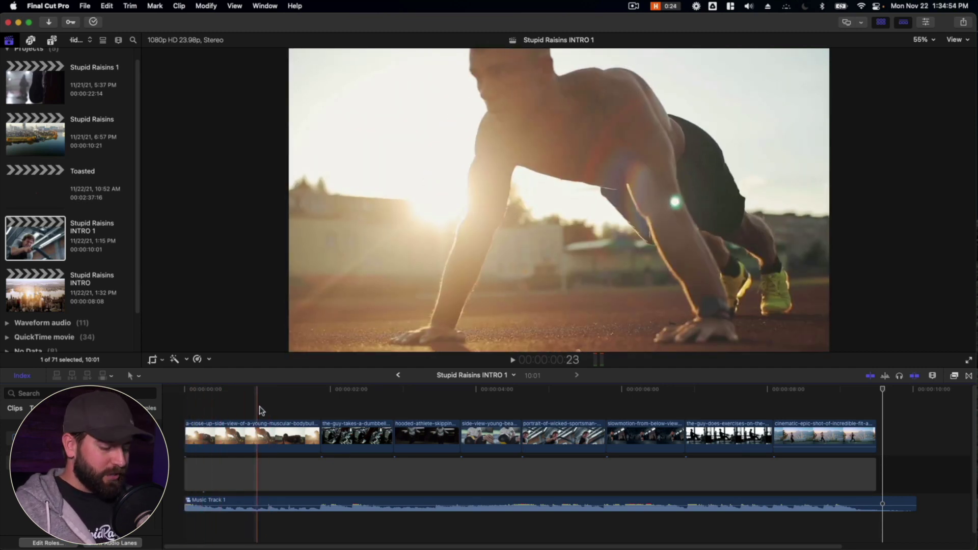
pyautogui.press('ctrl+super+1')
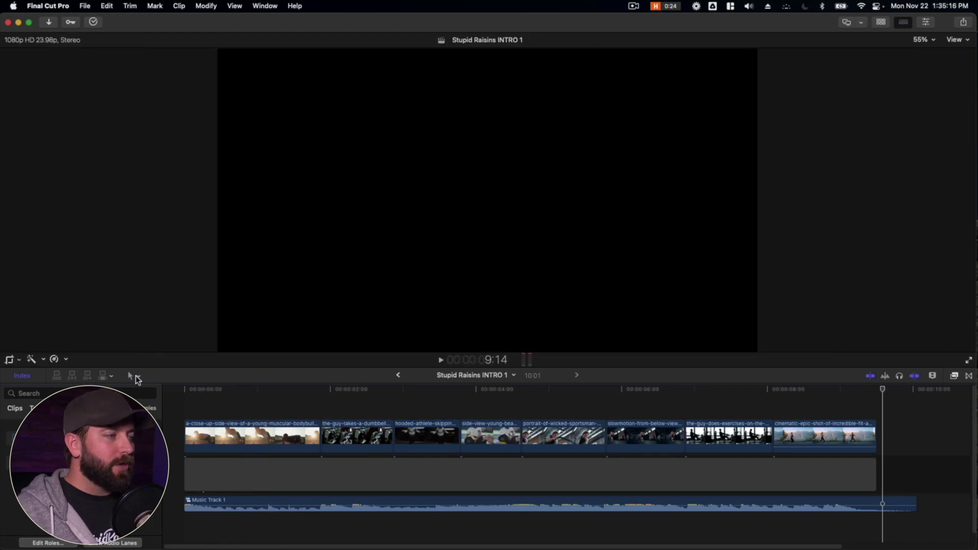
# With the Trim tool, move the cut after the opening push-up clip.
pyautogui.click(135, 375)
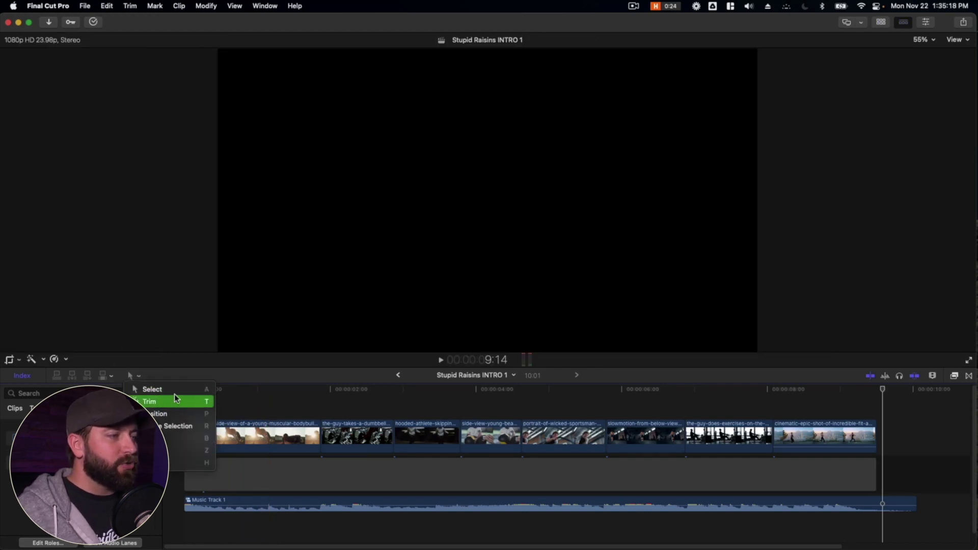
pyautogui.click(249, 364)
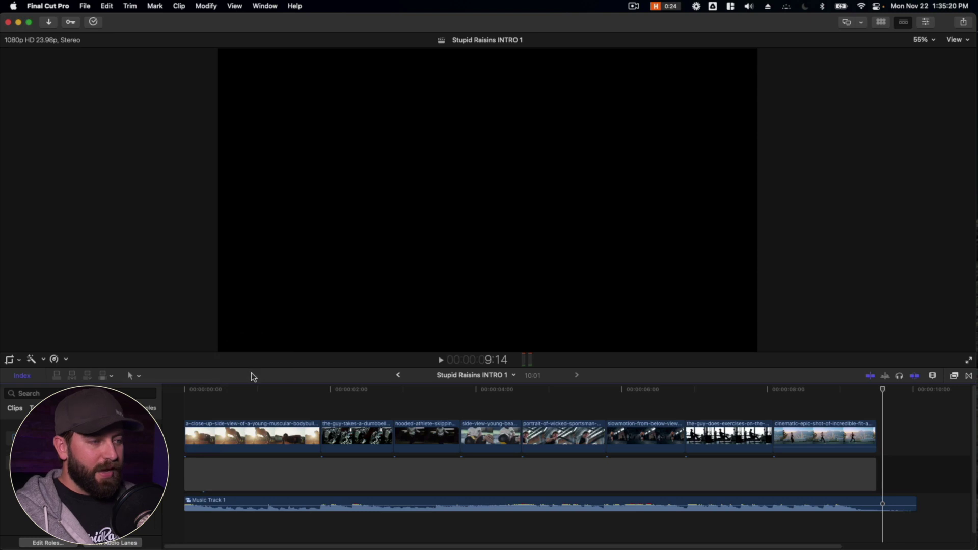
pyautogui.press('a')
pyautogui.press('t')
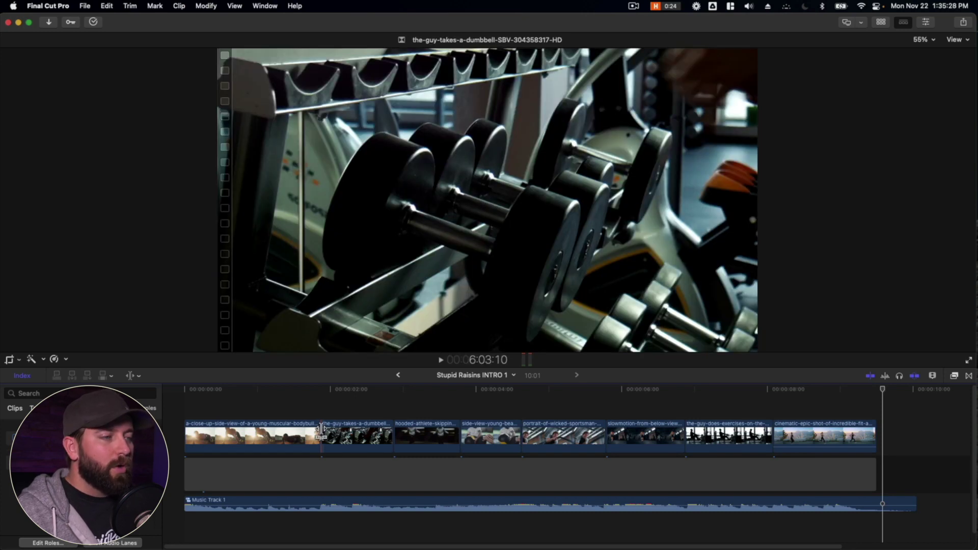
pyautogui.click(321, 432)
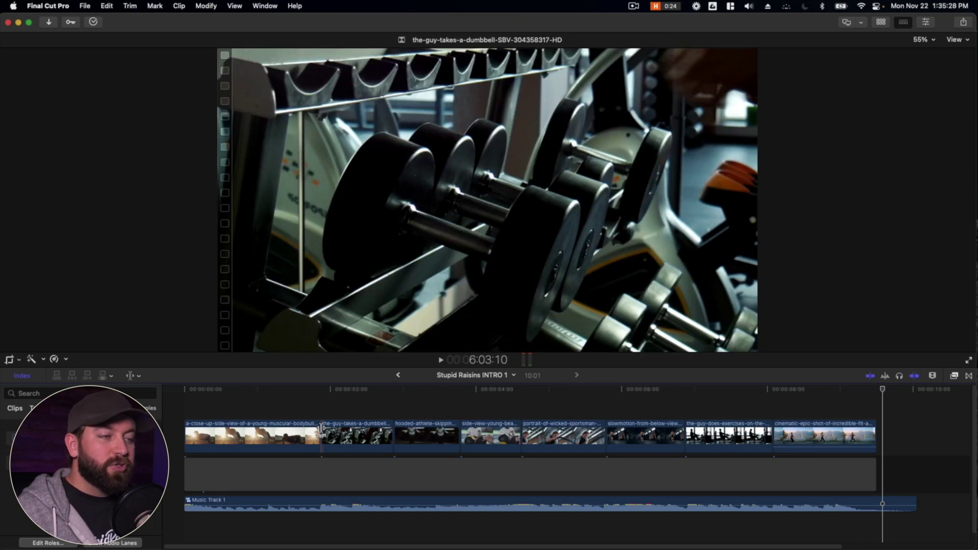
pyautogui.moveTo(321, 432)
pyautogui.mouseDown()
pyautogui.moveTo(376, 438)
pyautogui.moveTo(306, 432)
pyautogui.mouseUp()
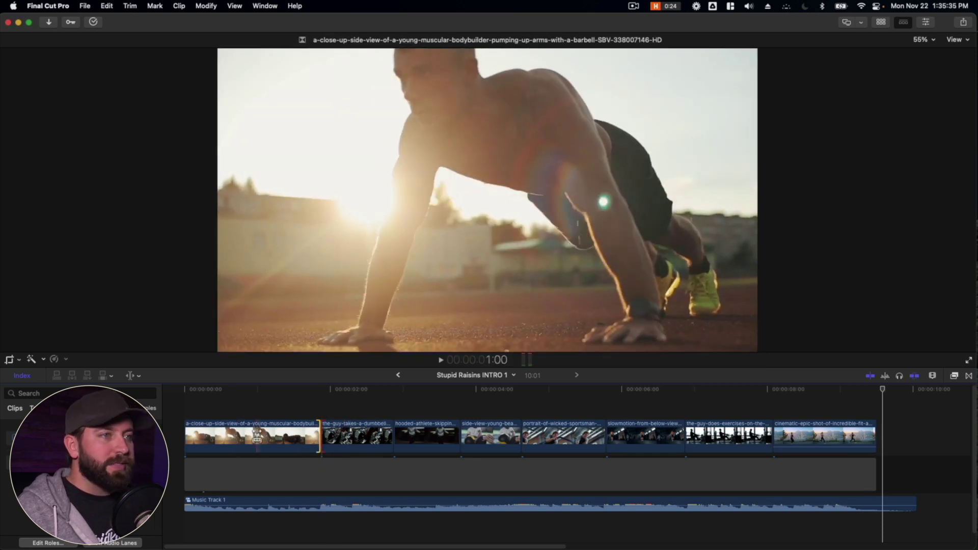
# Slip the push-up clip's footage and review the new cut from the dumbbell clip onward.
pyautogui.moveTo(256, 432); pyautogui.dragTo(195, 435)
pyautogui.press('a')
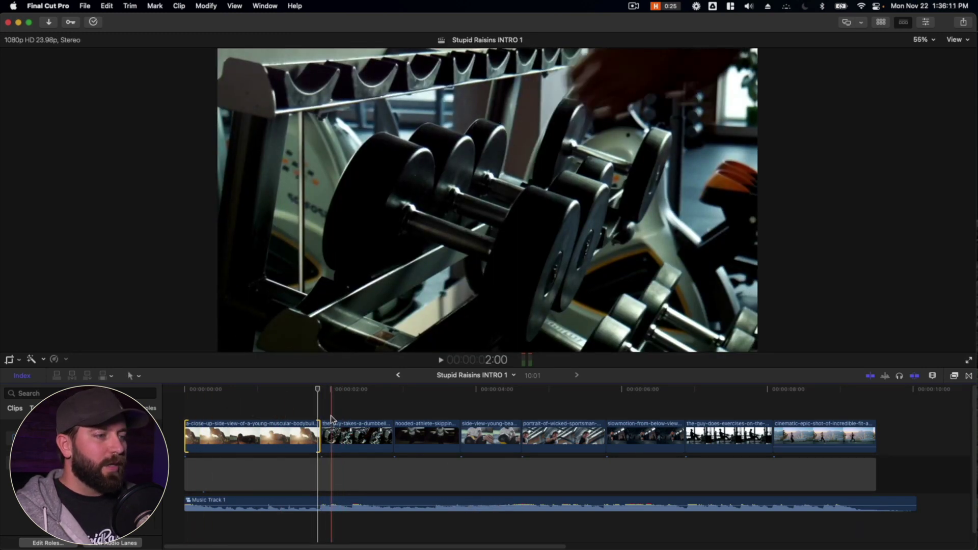
pyautogui.press('space')
pyautogui.press('space')
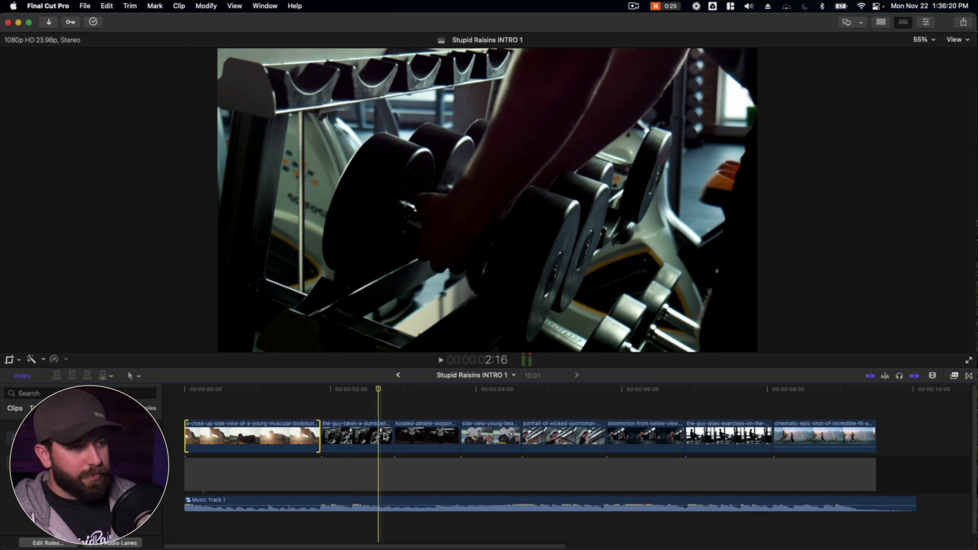
pyautogui.click(324, 435)
pyautogui.press('space')
pyautogui.press('t')
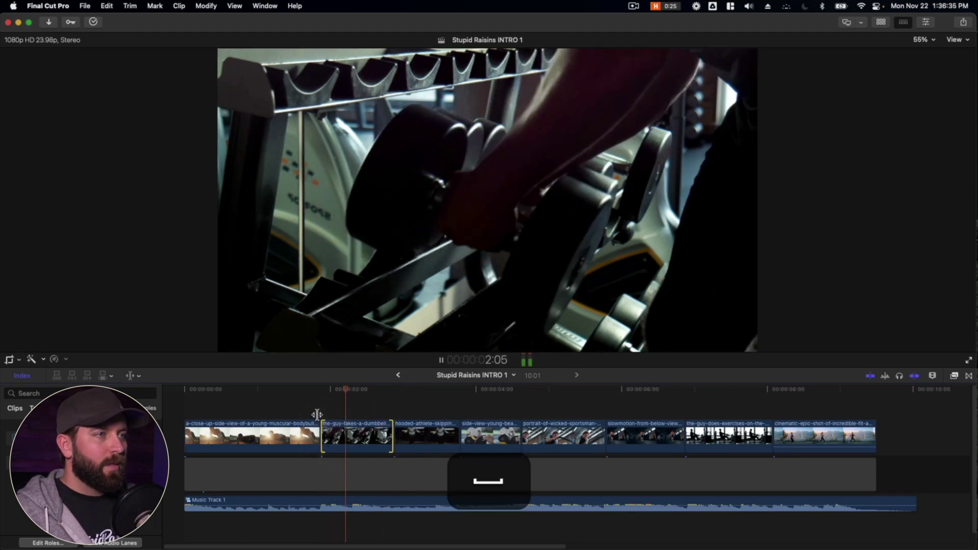
pyautogui.press('space')
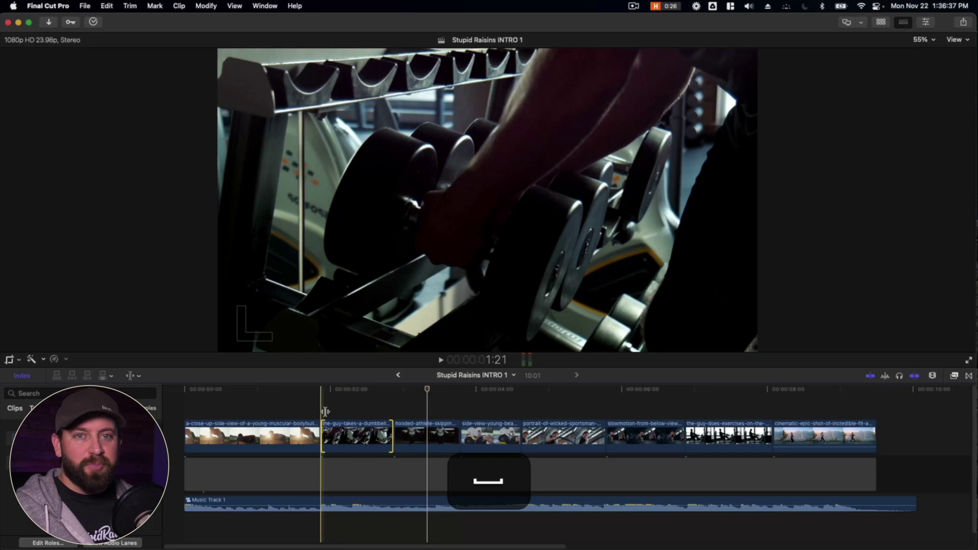
pyautogui.press('space')
# Slip the hooded athlete, side-view and slow-motion clips to earlier moments.
pyautogui.moveTo(419, 435); pyautogui.dragTo(337, 448)
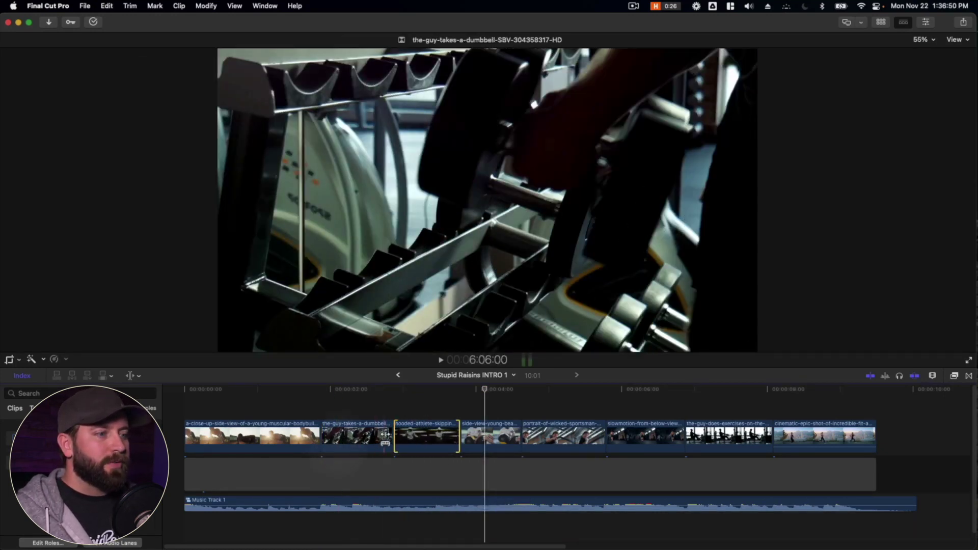
pyautogui.click(501, 434)
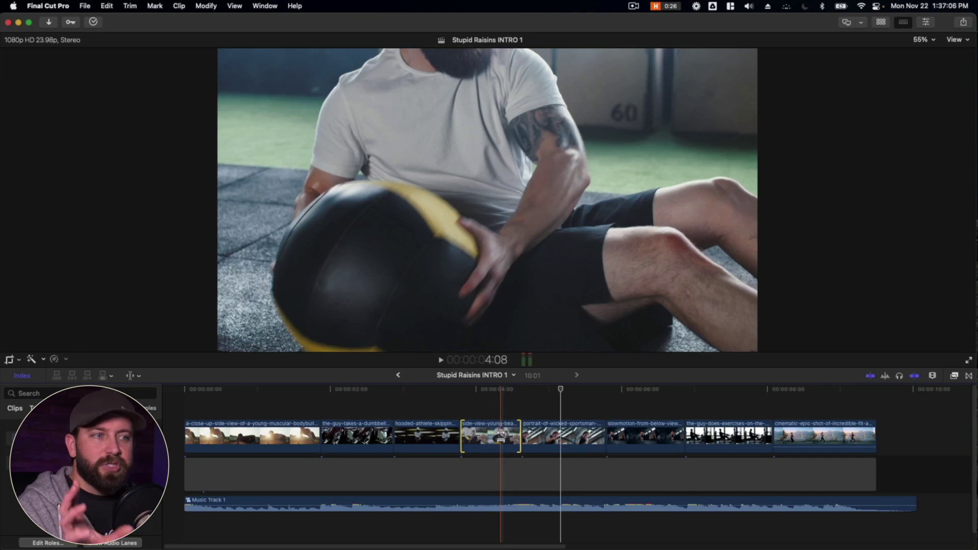
pyautogui.moveTo(501, 434); pyautogui.dragTo(491, 436)
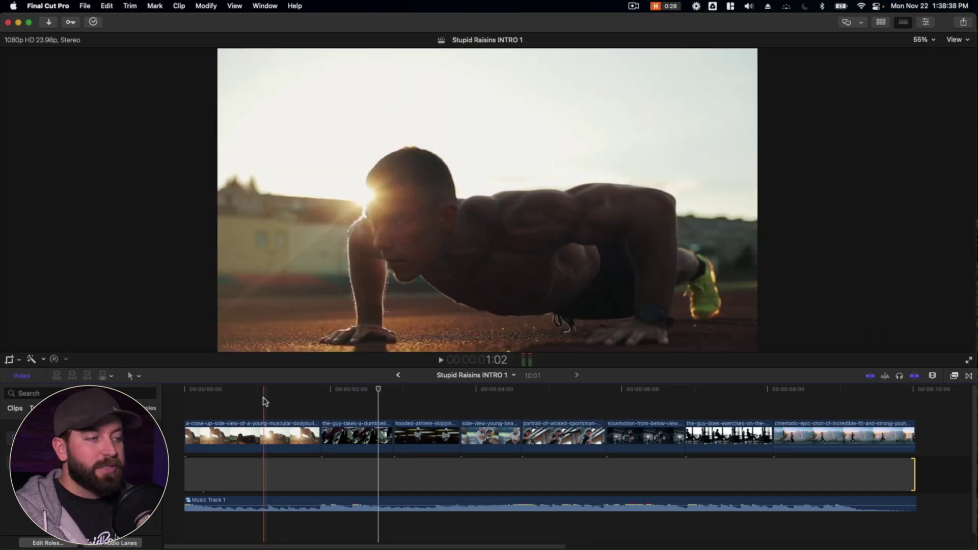
pyautogui.click(182, 418)
# Place the Lens Flare transition from Lights at the start of the first clip and preview it.
pyautogui.click(182, 419)
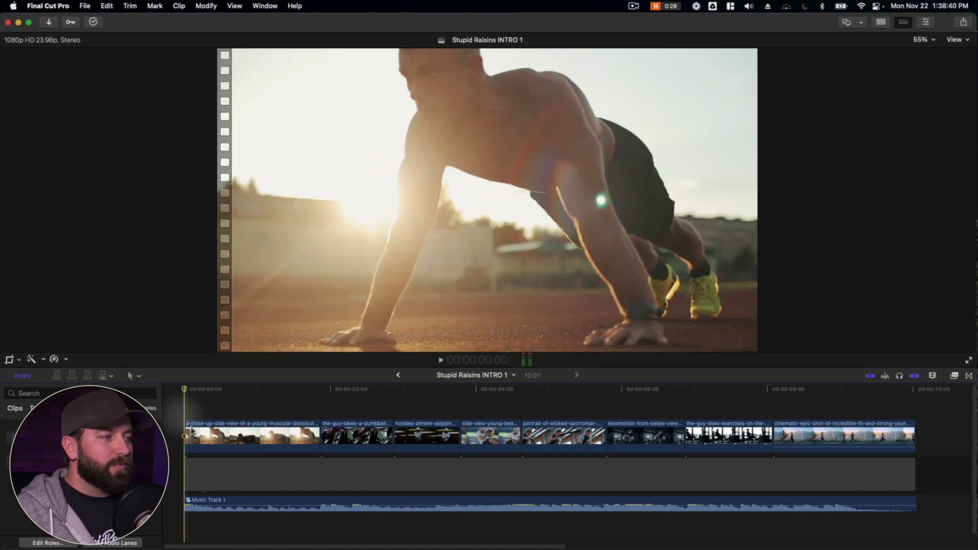
pyautogui.click(954, 376)
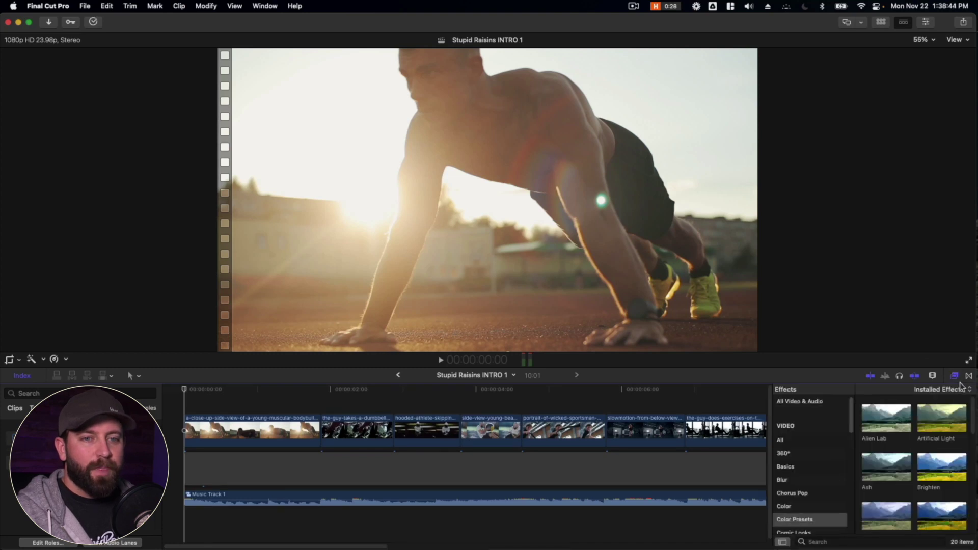
pyautogui.click(969, 376)
pyautogui.click(785, 506)
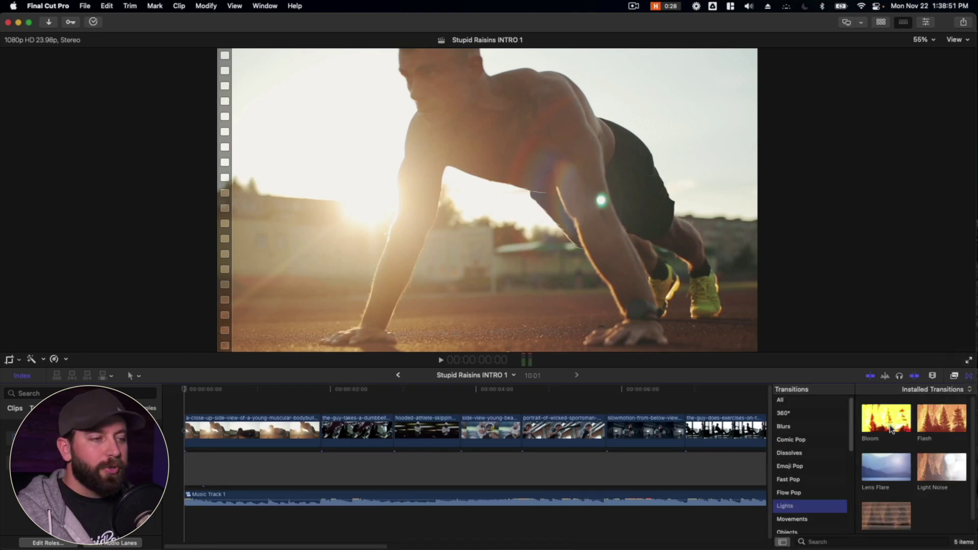
pyautogui.moveTo(887, 466); pyautogui.dragTo(181, 415)
pyautogui.moveTo(181, 415); pyautogui.dragTo(178, 417)
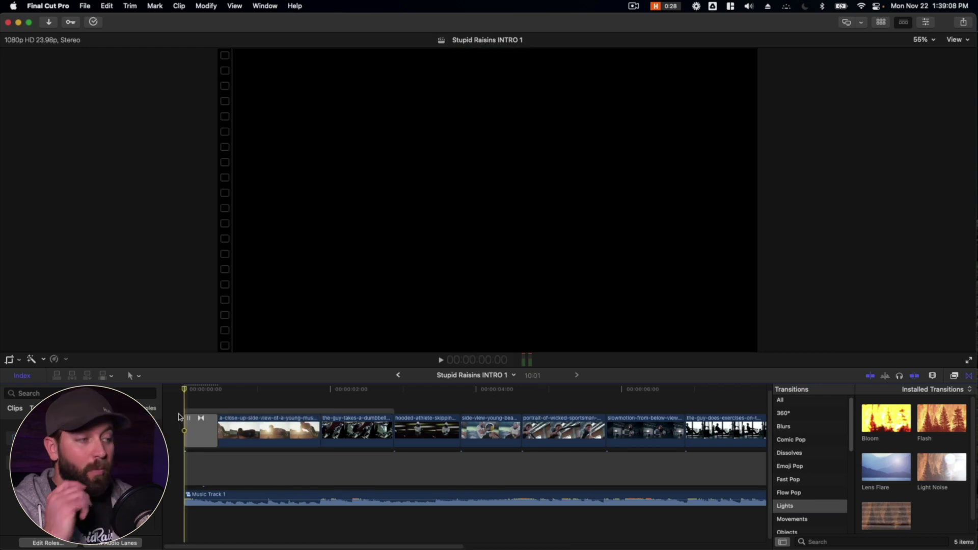
pyautogui.press('space')
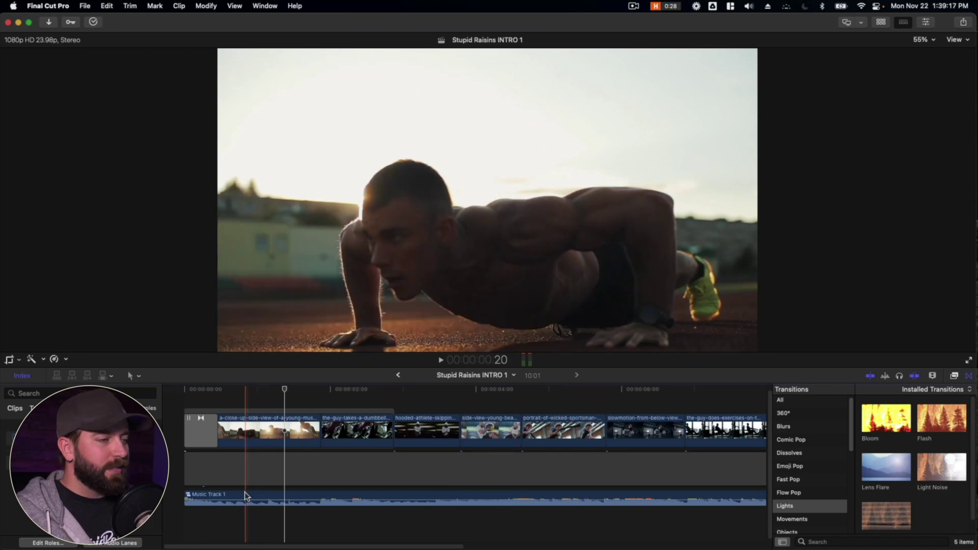
# Nudge Music Track 1 slightly later and play the edit from the beginning.
pyautogui.moveTo(246, 496); pyautogui.dragTo(264, 497)
pyautogui.press('Home')
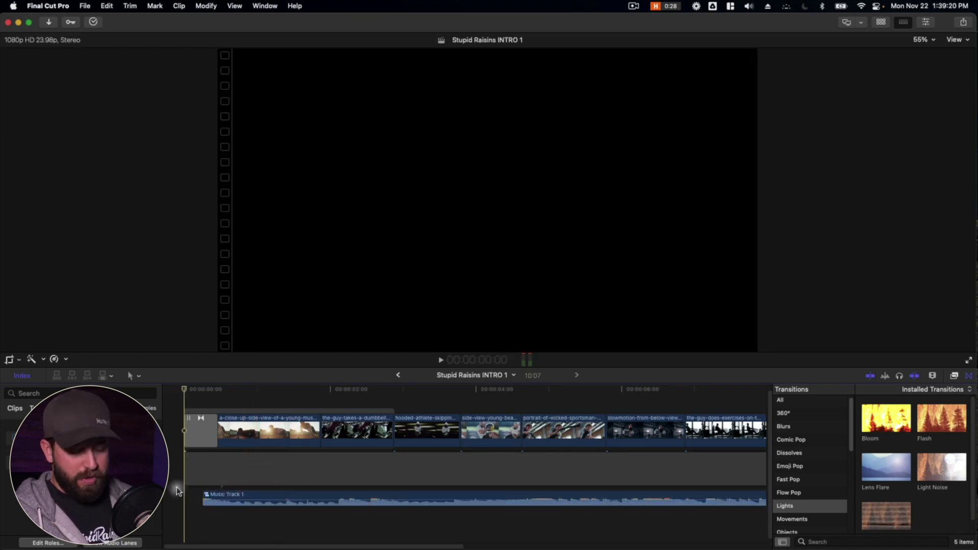
pyautogui.press('space')
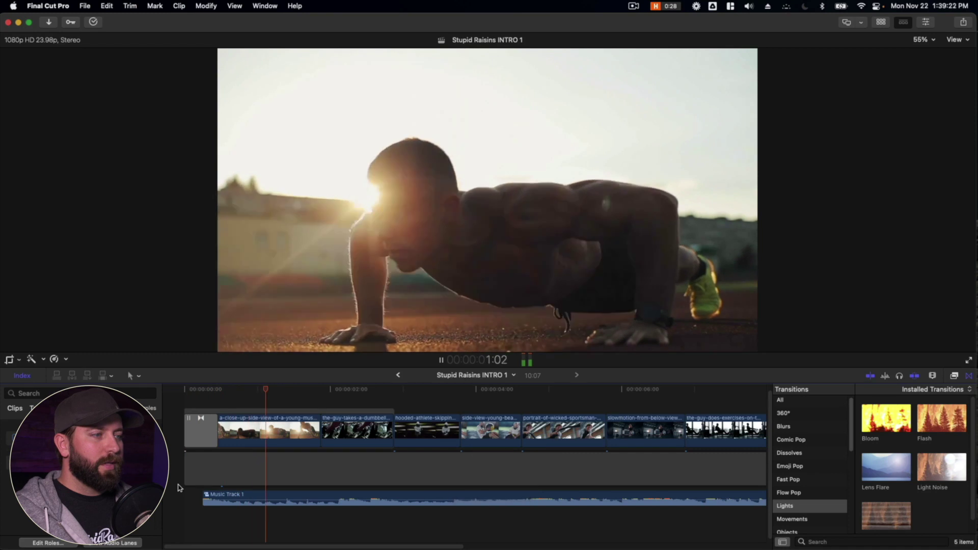
pyautogui.press('space')
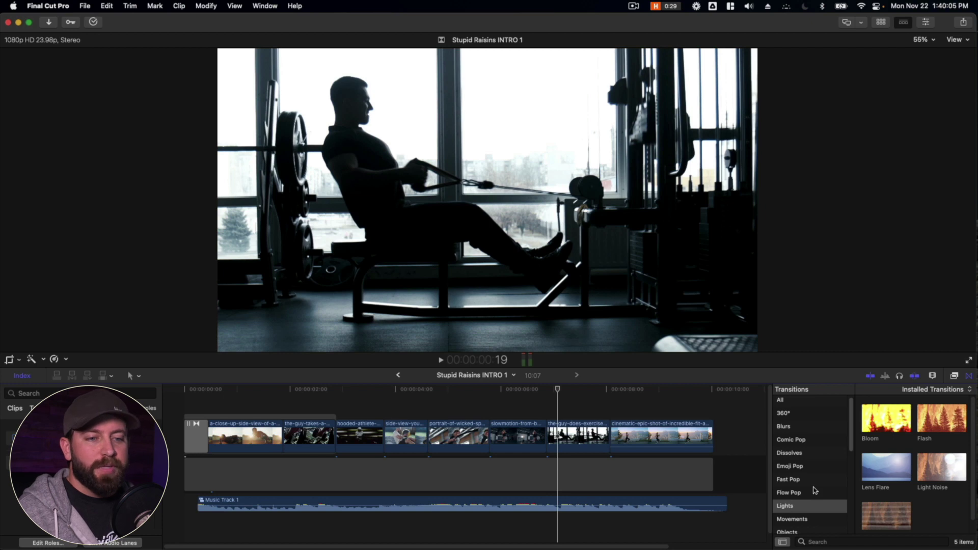
# Add Movements transitions between the clips and delete the unwanted extra ones.
pyautogui.click(791, 520)
pyautogui.moveTo(887, 451); pyautogui.dragTo(283, 438)
pyautogui.moveTo(942, 451); pyautogui.dragTo(606, 438)
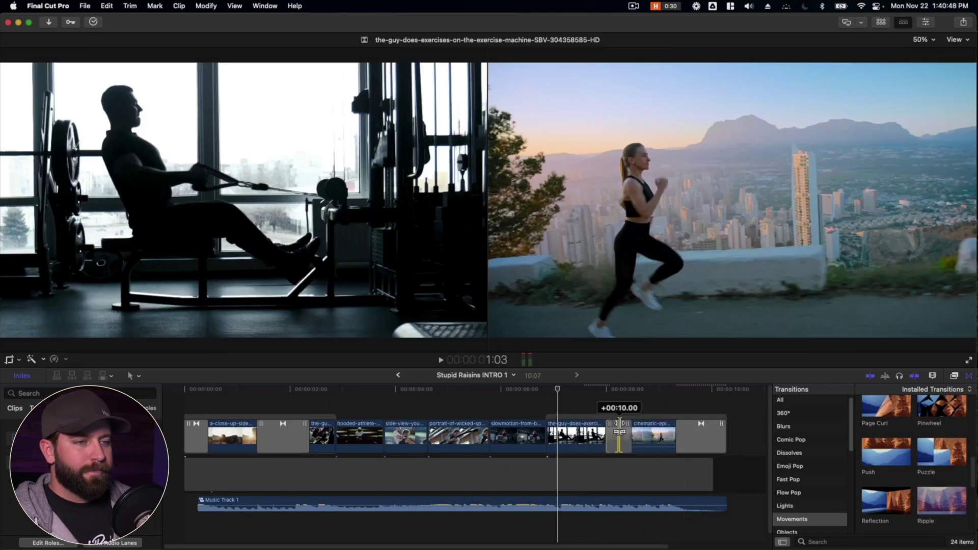
pyautogui.press('BackSpace')
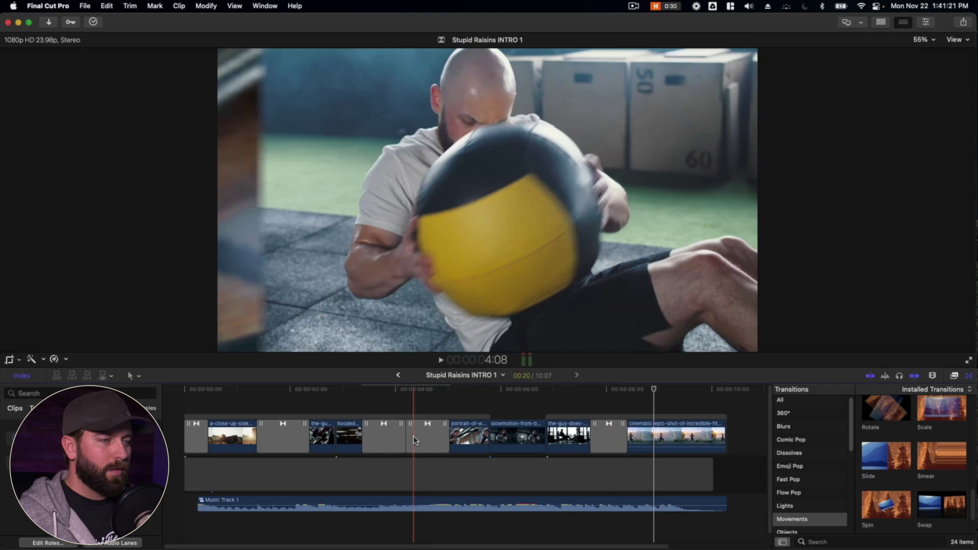
pyautogui.click(414, 440)
pyautogui.press('BackSpace')
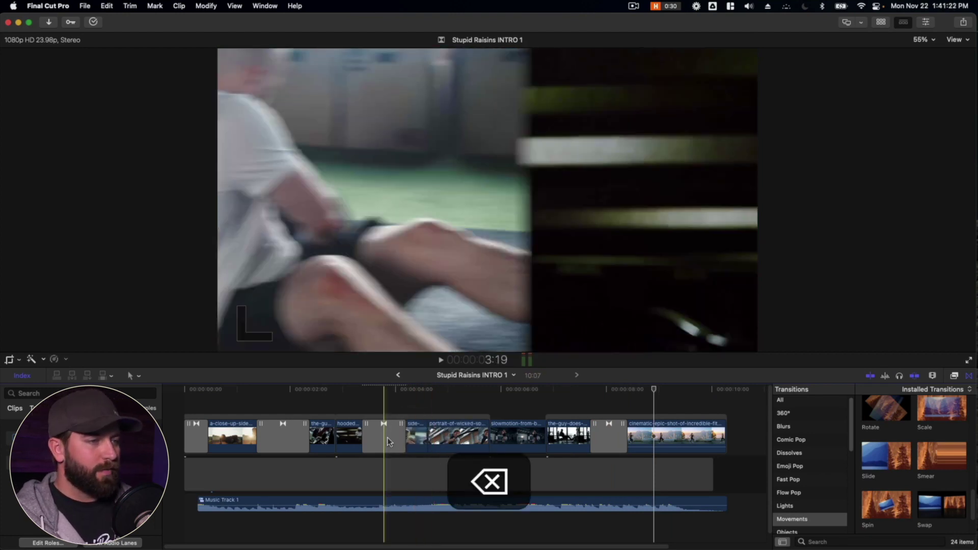
# Set the first movement transition's duration to 15 frames.
pyautogui.click(397, 436)
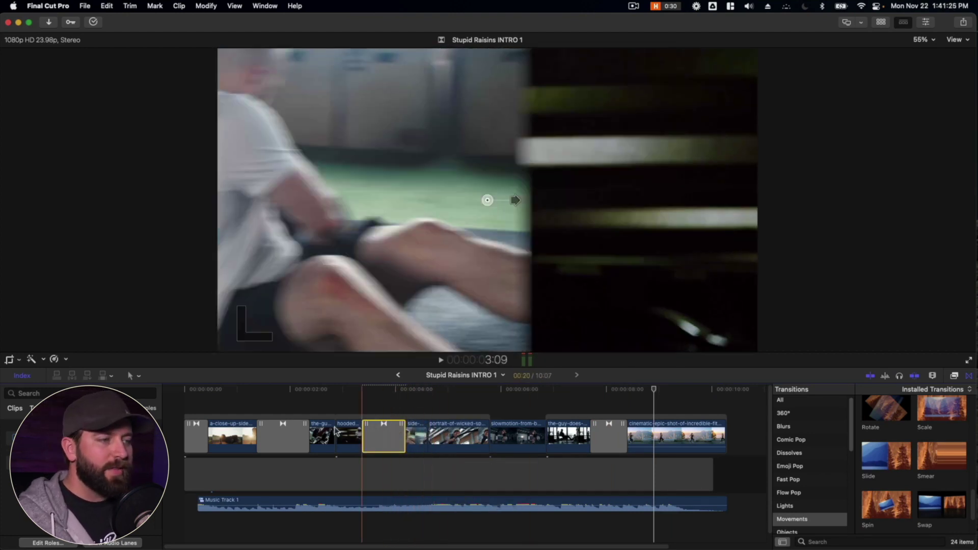
pyautogui.keyDown('ctrl'); pyautogui.click(286, 437); pyautogui.keyUp('ctrl')
pyautogui.click(283, 443)
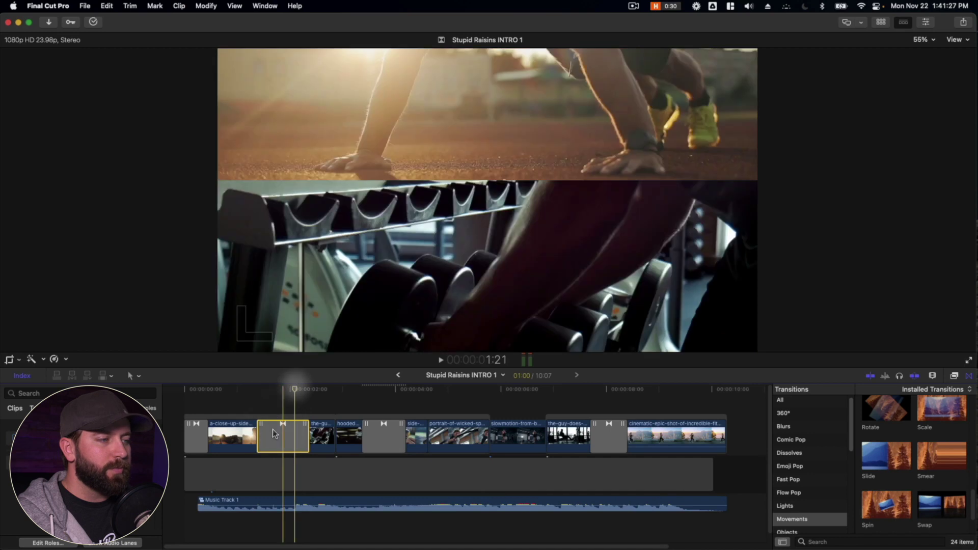
pyautogui.click(256, 449)
pyautogui.keyDown('ctrl'); pyautogui.click(280, 449); pyautogui.keyUp('ctrl')
pyautogui.click(326, 448)
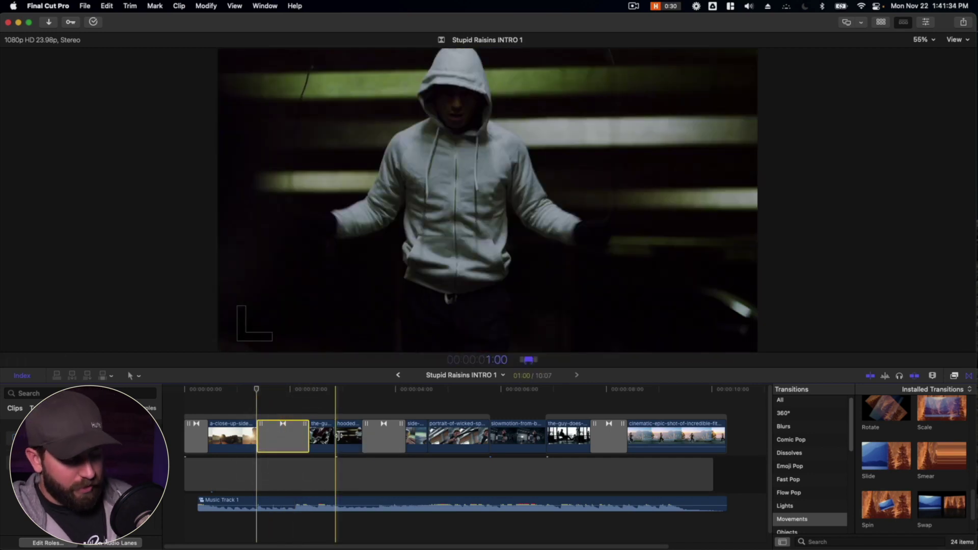
pyautogui.write('15')
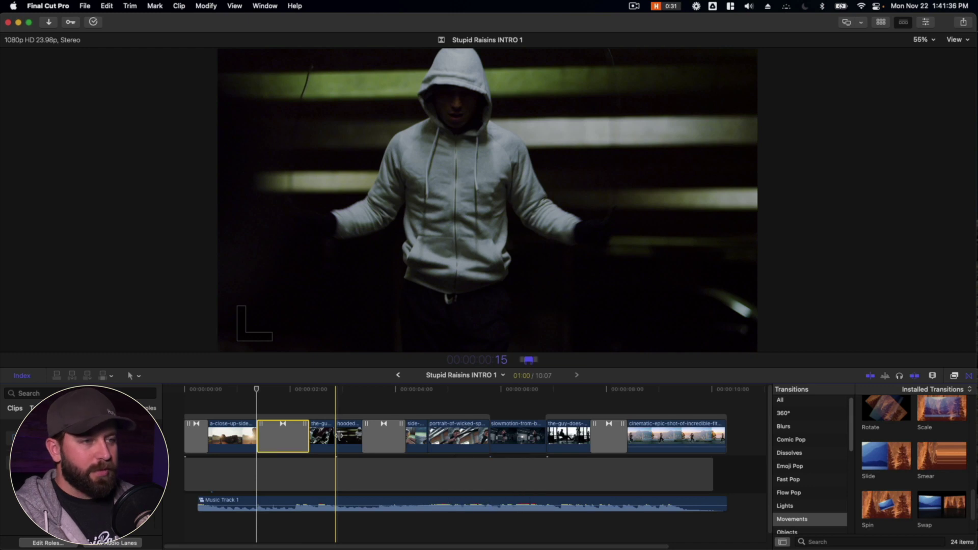
pyautogui.press('Return')
# Shorten the next transition to a duration of 5 with Ctrl+D and replay the edit.
pyautogui.click(393, 450)
pyautogui.press('space')
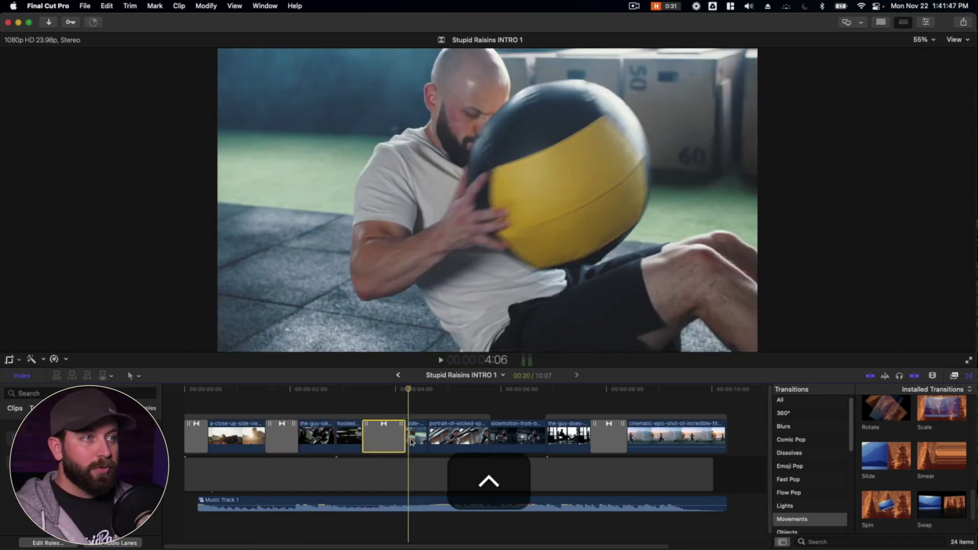
pyautogui.hotkey('ctrl', 'd')
pyautogui.write('5')
pyautogui.press('Return')
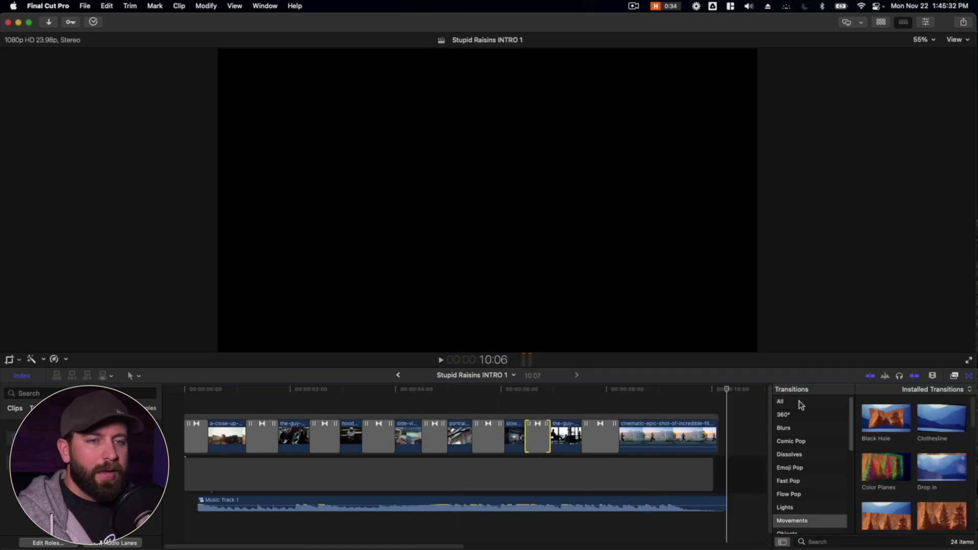
pyautogui.click(798, 403)
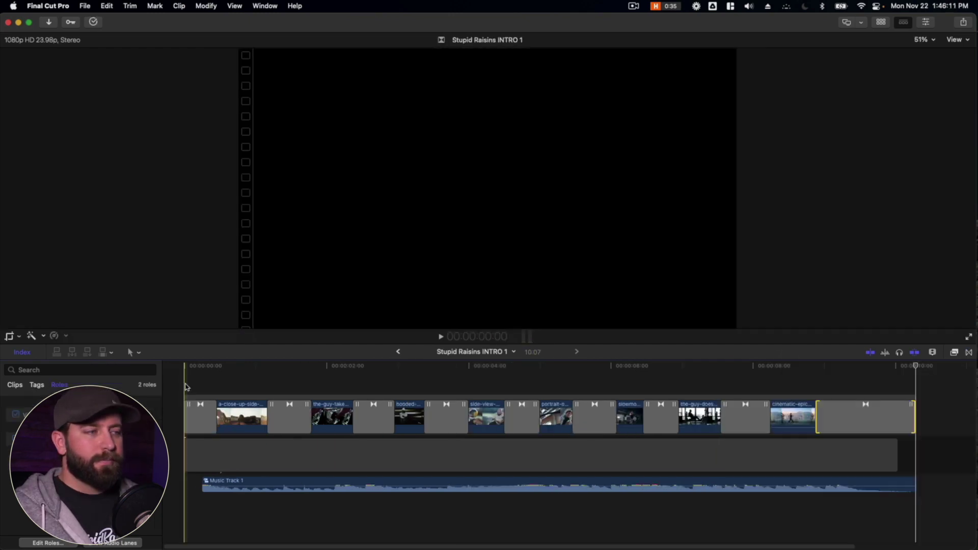
pyautogui.press('space')
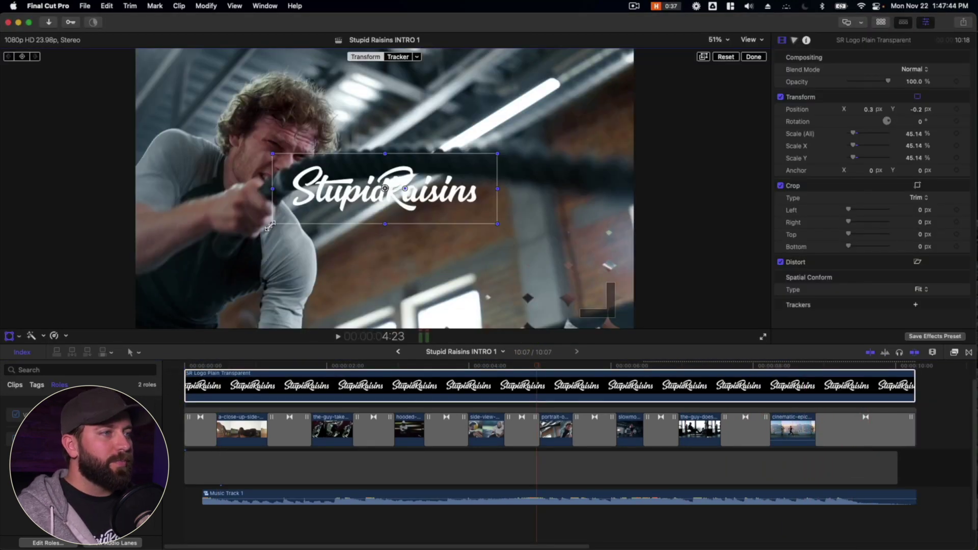
# Scale the logo to 121.14% and lower its opacity to 13.84%, then preview the watermark.
pyautogui.moveTo(270, 226); pyautogui.dragTo(229, 283)
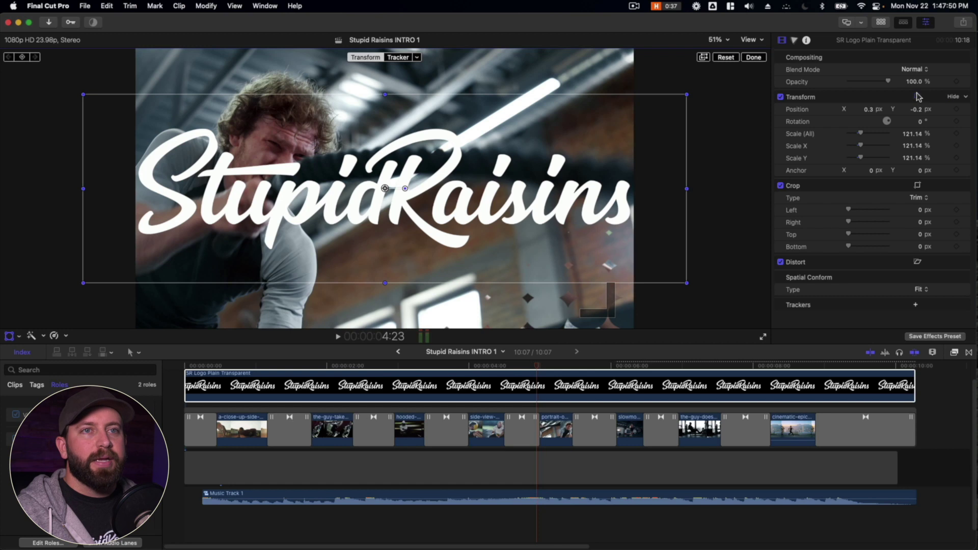
pyautogui.moveTo(914, 82); pyautogui.dragTo(872, 81)
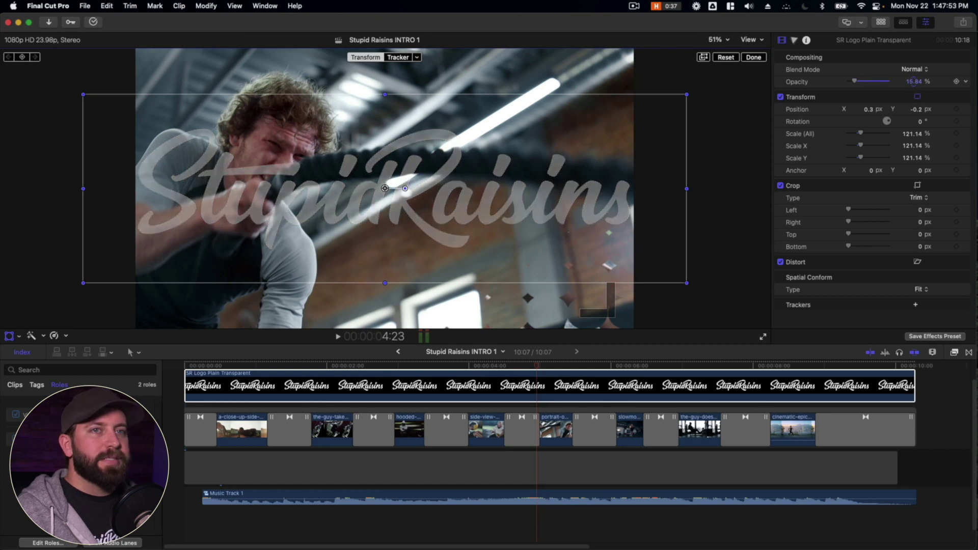
pyautogui.press('space')
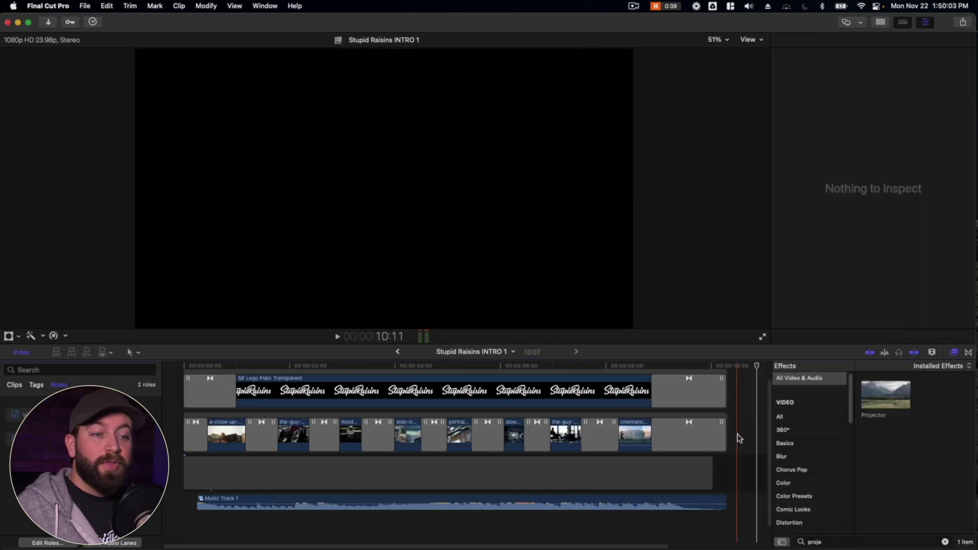
pyautogui.moveTo(738, 434); pyautogui.dragTo(187, 437)
# Nest the selected storyline clips into 'Compound clip' and apply the Projector effect.
pyautogui.rightClick(215, 430)
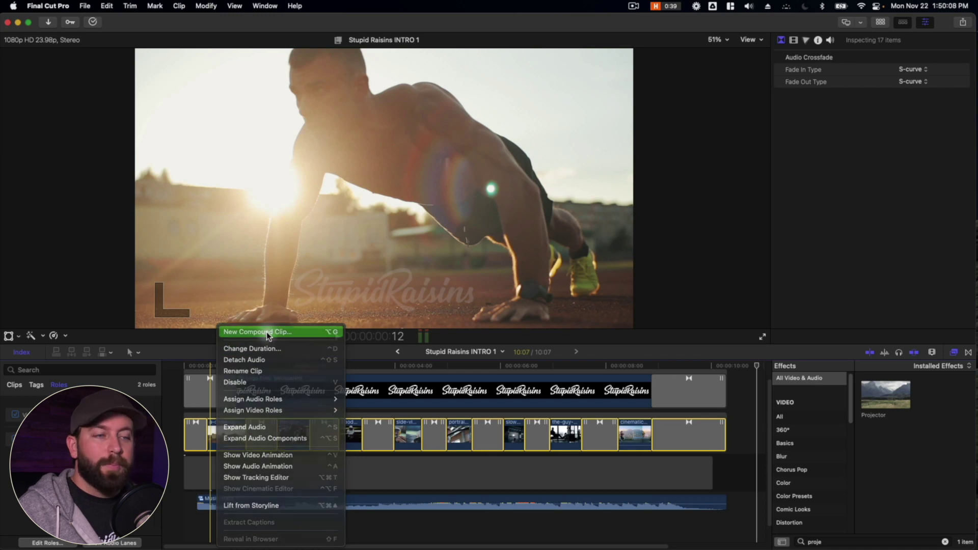
pyautogui.click(266, 332)
pyautogui.write('Compound cl')
pyautogui.write('iup')
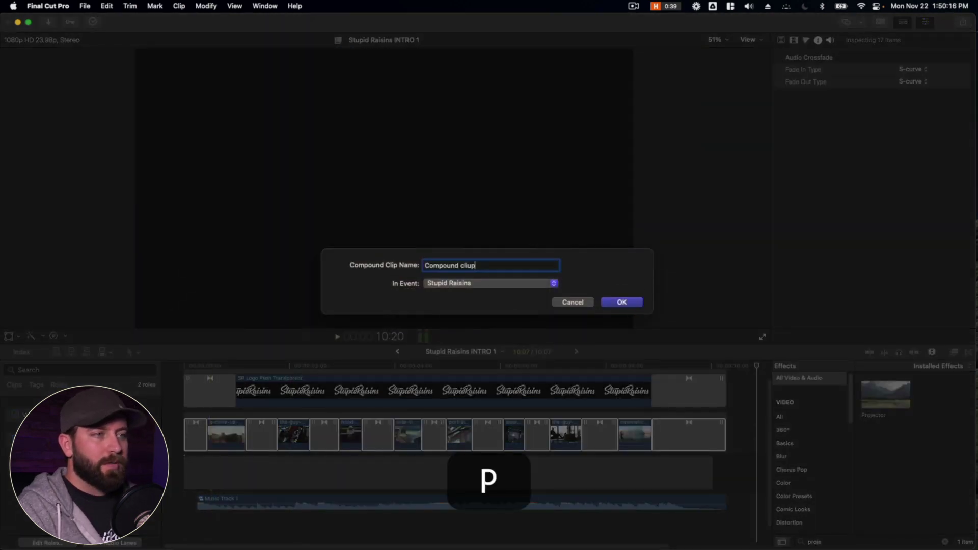
pyautogui.press('BackSpace')
pyautogui.press('BackSpace')
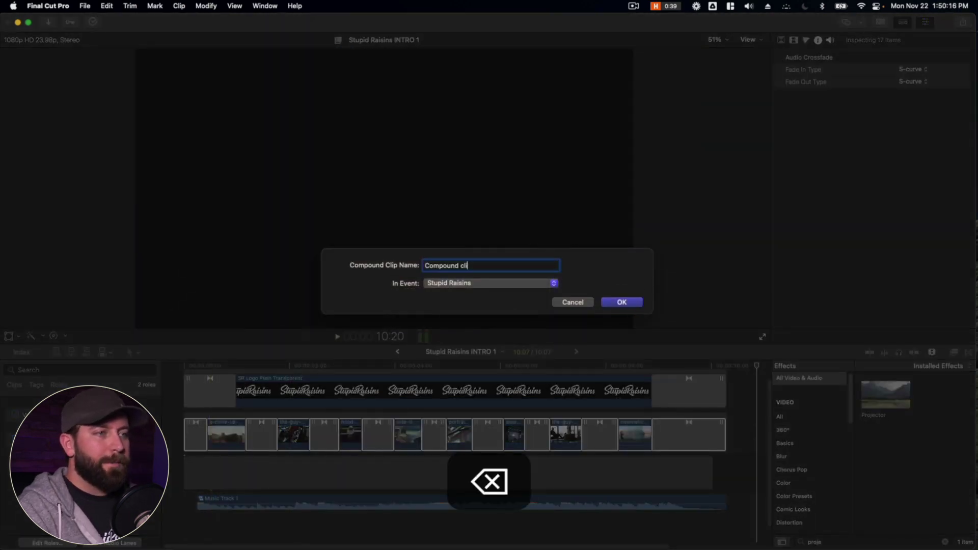
pyautogui.write('p')
pyautogui.press('Return')
pyautogui.moveTo(705, 451); pyautogui.dragTo(534, 453)
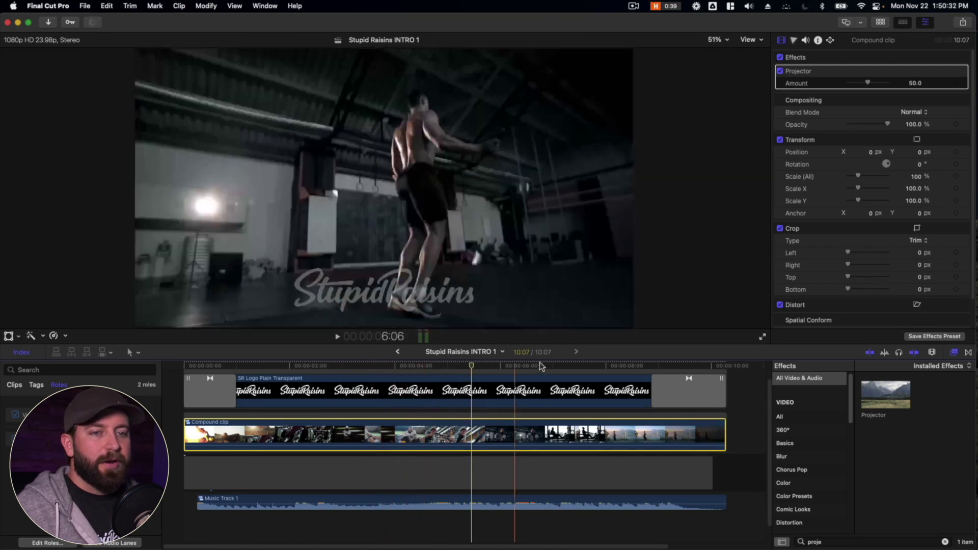
# Apply Comic Vintage from Comic Looks to the Compound clip and play it back.
pyautogui.click(816, 487)
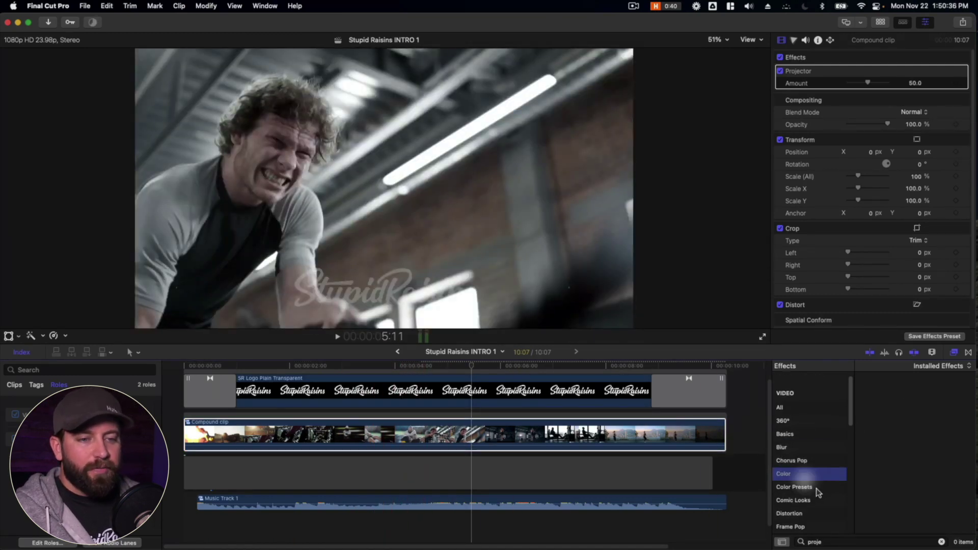
pyautogui.click(817, 489)
pyautogui.click(941, 542)
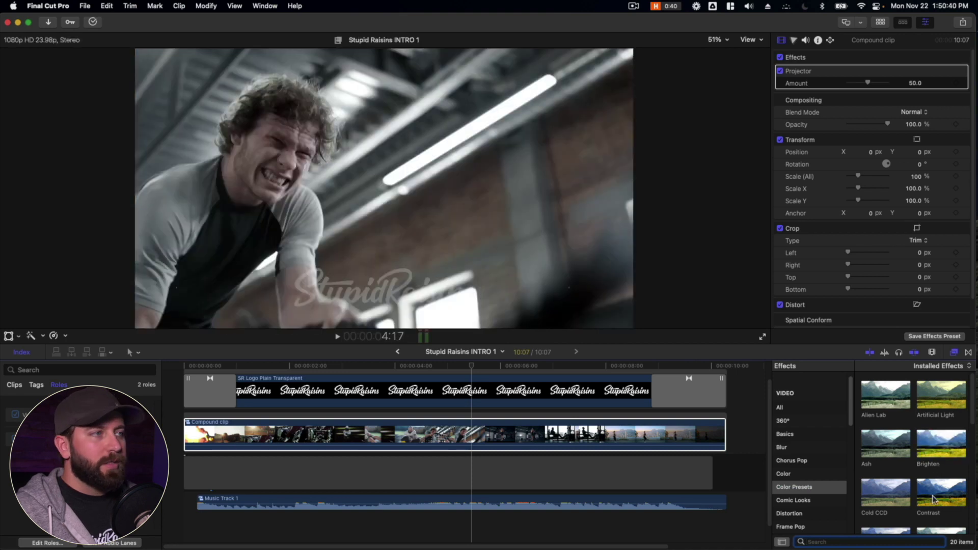
pyautogui.click(793, 500)
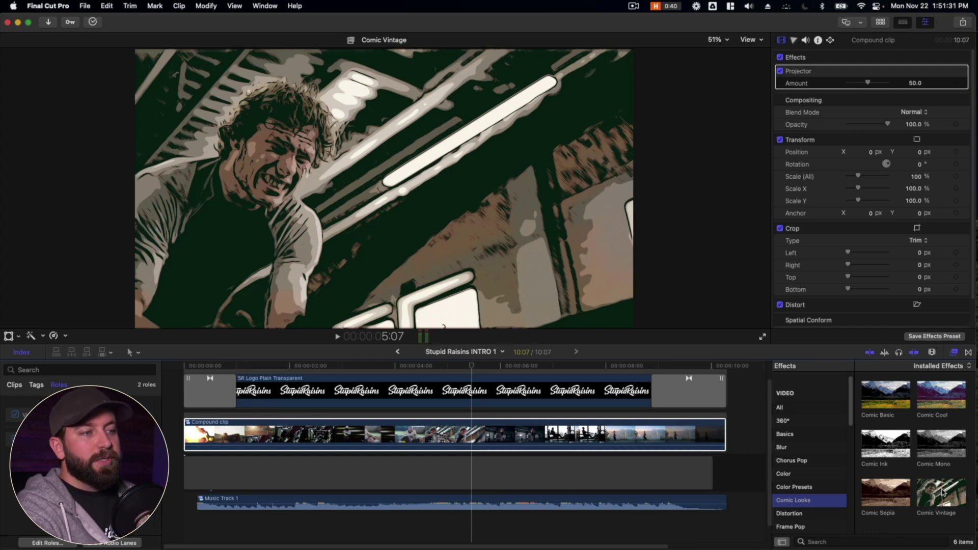
pyautogui.doubleClick(942, 492)
pyautogui.click(411, 367)
pyautogui.press('space')
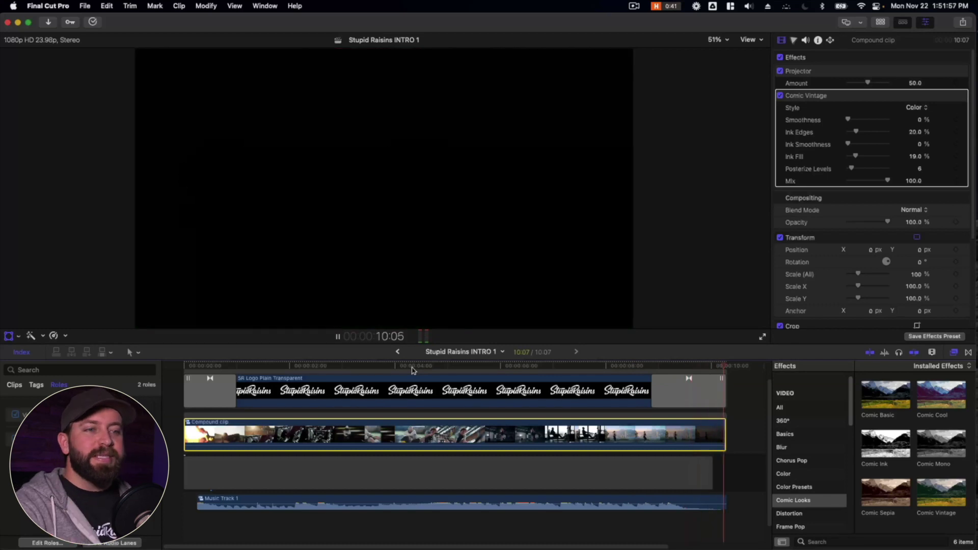
pyautogui.press('space')
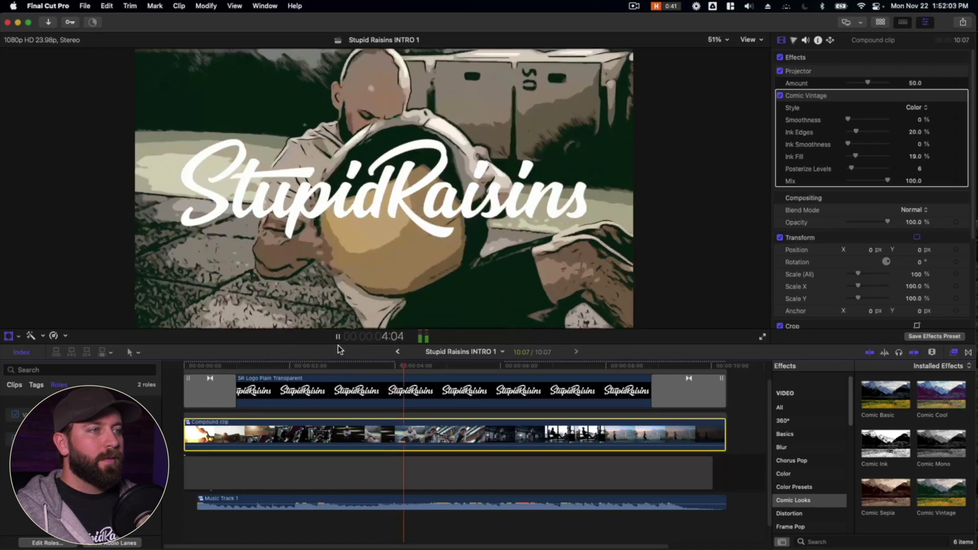
pyautogui.press('space')
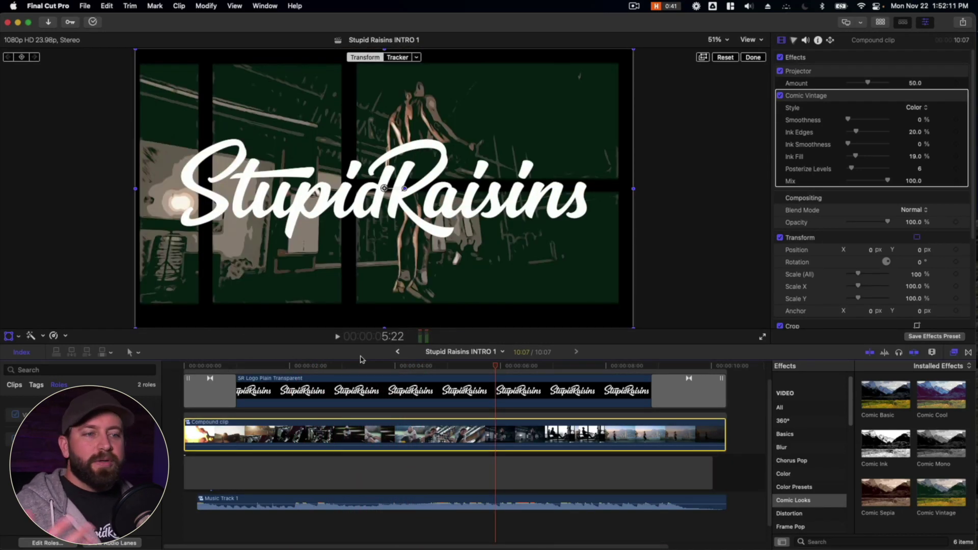